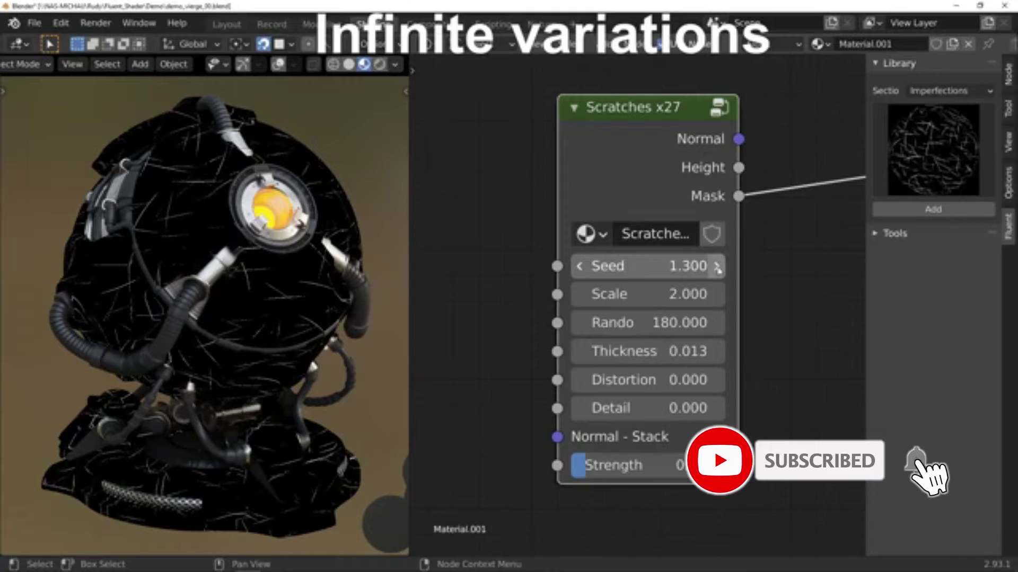
- Raise the Scratches x27 seed in 0.1 steps from 1.400 up to 1.800
left_click(717, 268)
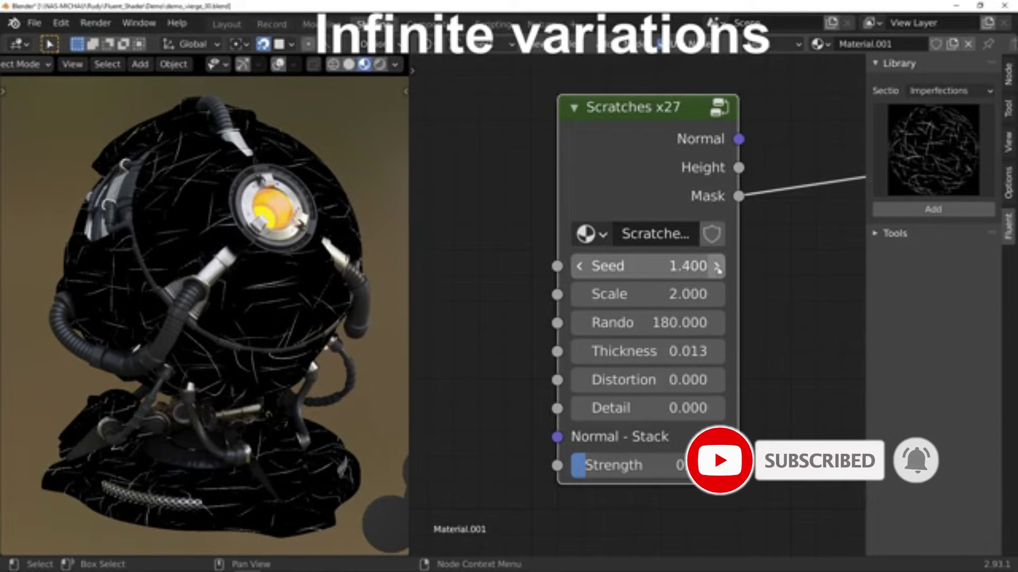
left_click(717, 268)
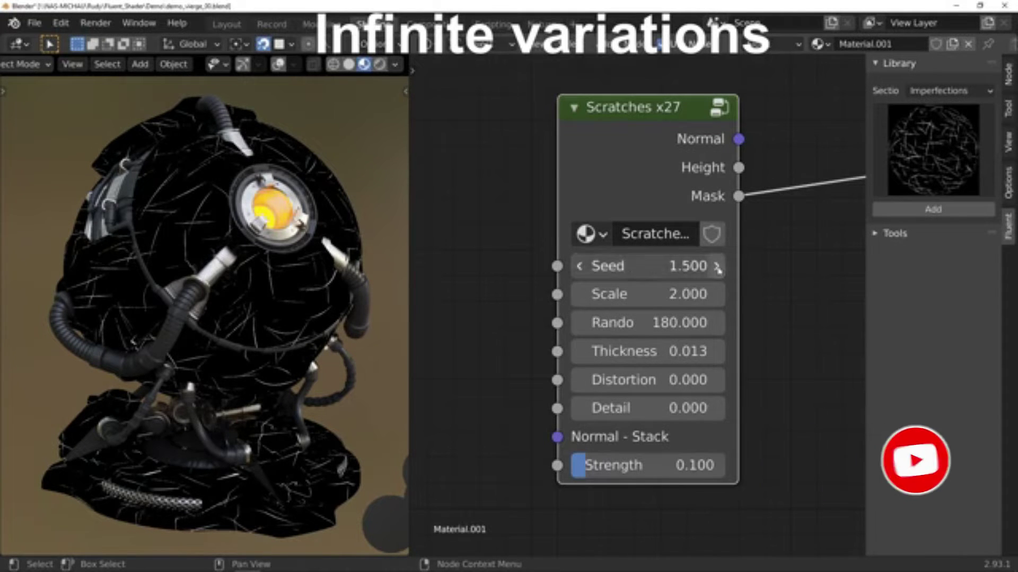
left_click(717, 267)
left_click(717, 268)
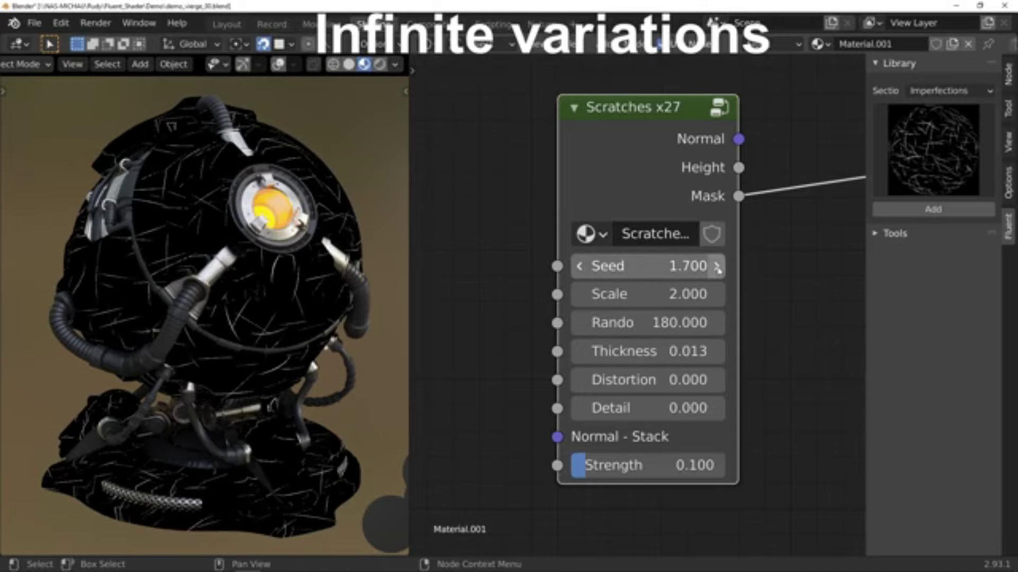
left_click(717, 267)
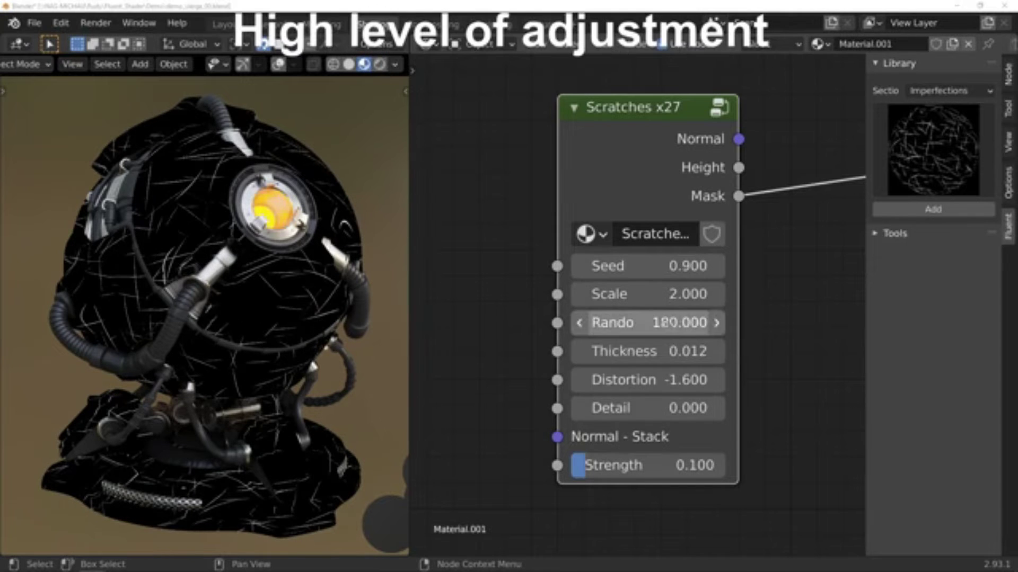
- Try scratch random angles of 2 and 5, then restore it to 180
left_click(669, 324)
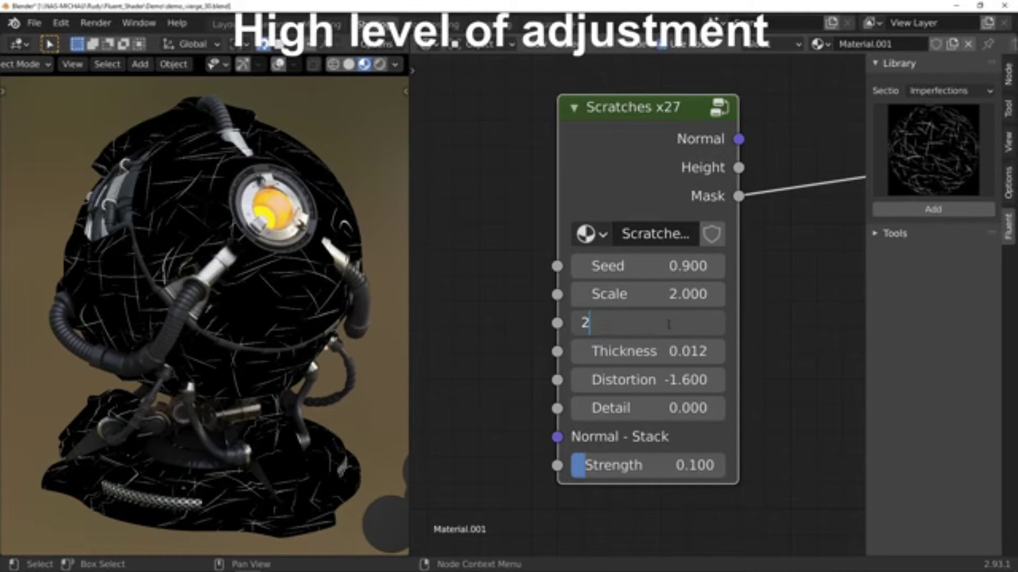
key("Return")
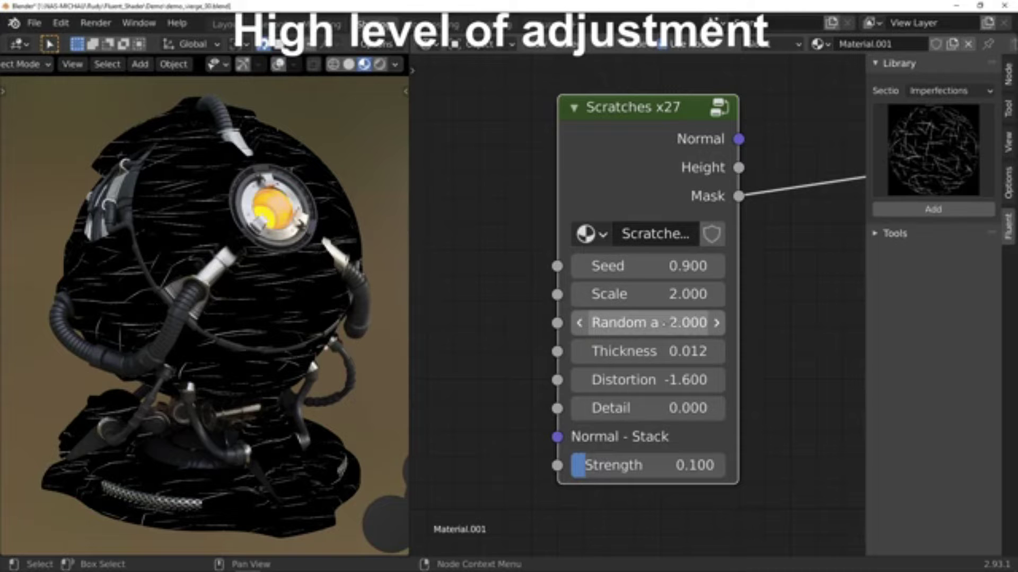
left_click(668, 324)
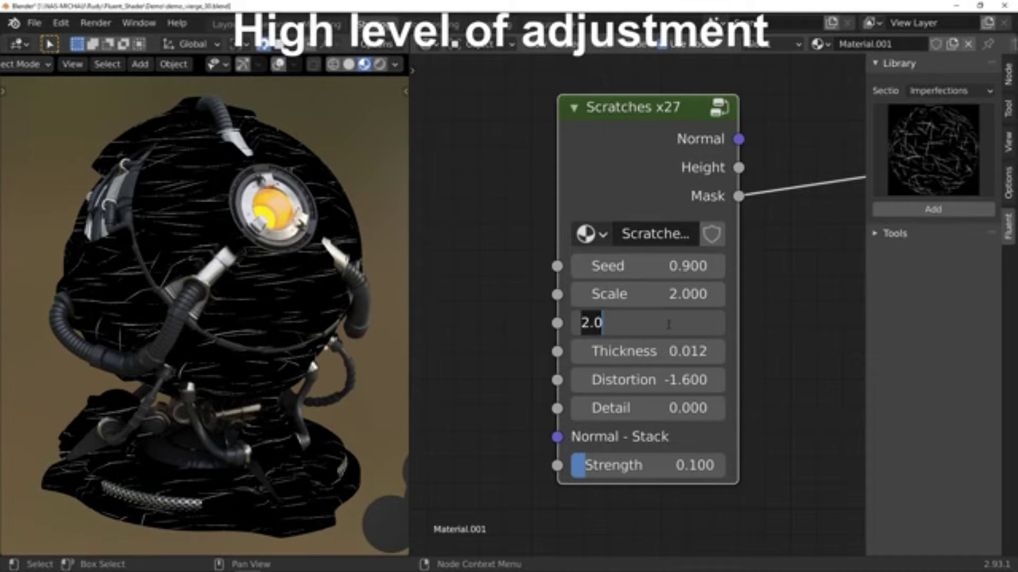
type("5")
key("Return")
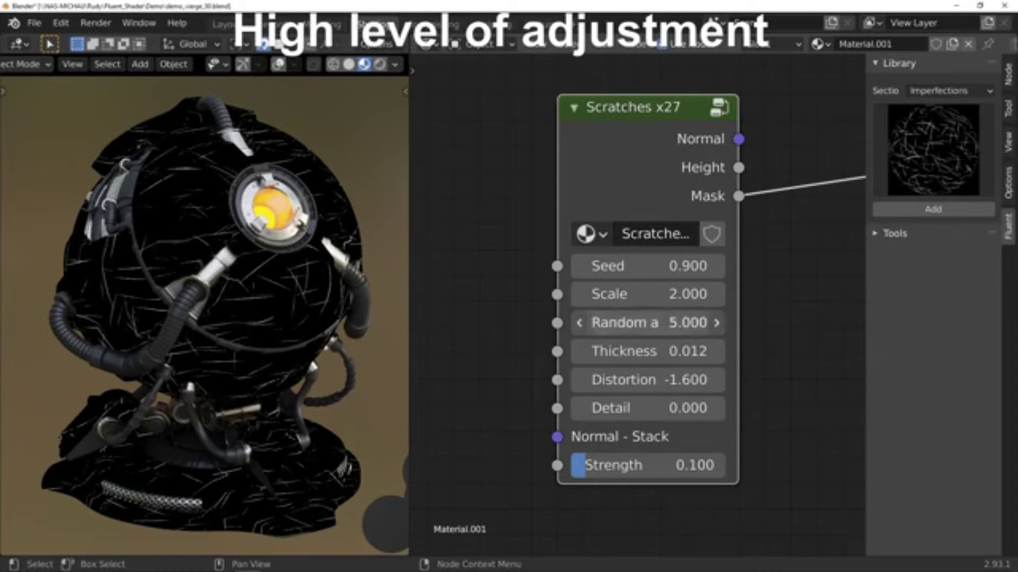
left_click(669, 324)
key("Return")
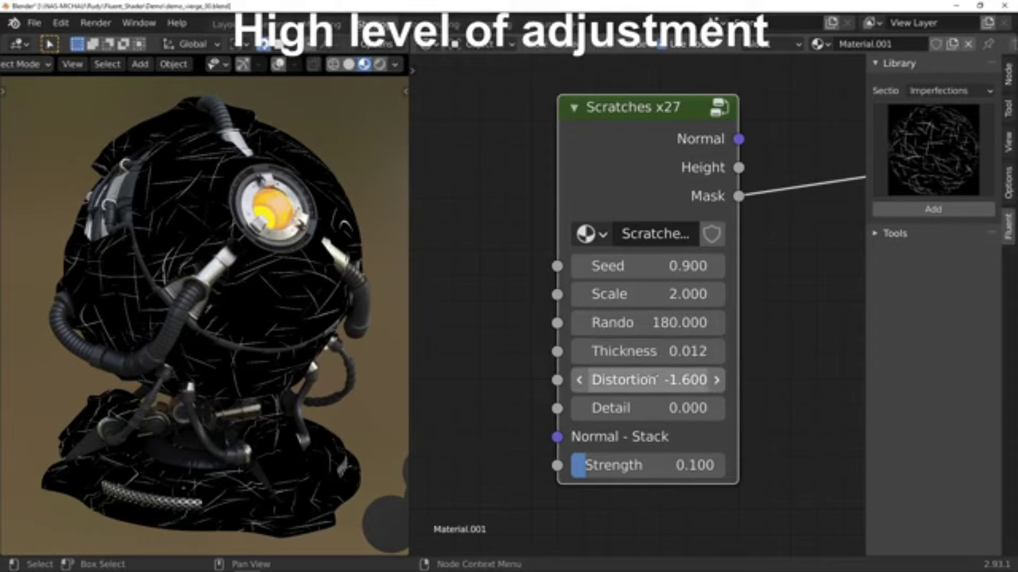
- Drag the scratch distortion to -0.800 and then 6.900, then reset it to 0
left_click_drag(649, 378, 695, 408)
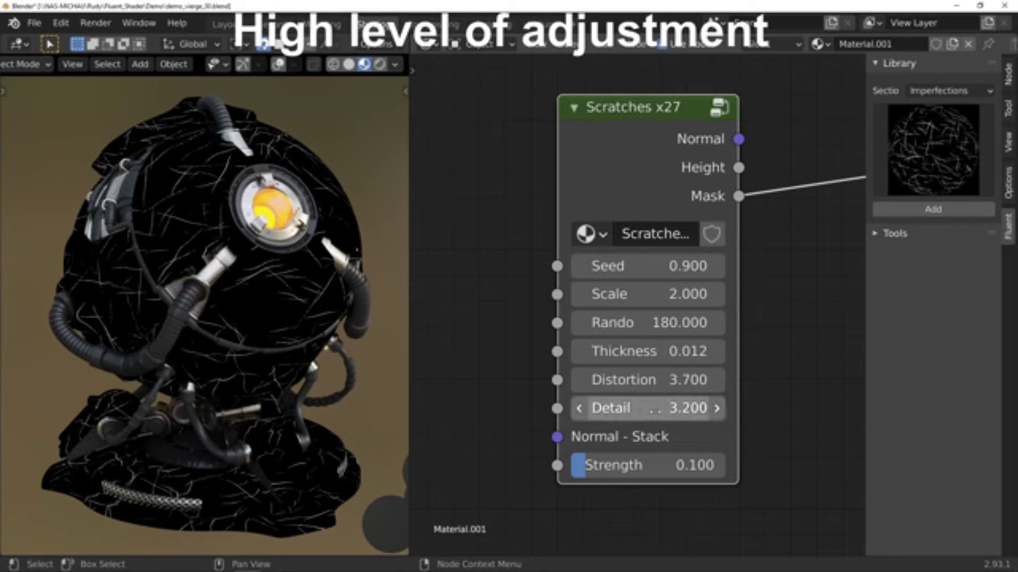
left_click_drag(657, 380, 737, 380)
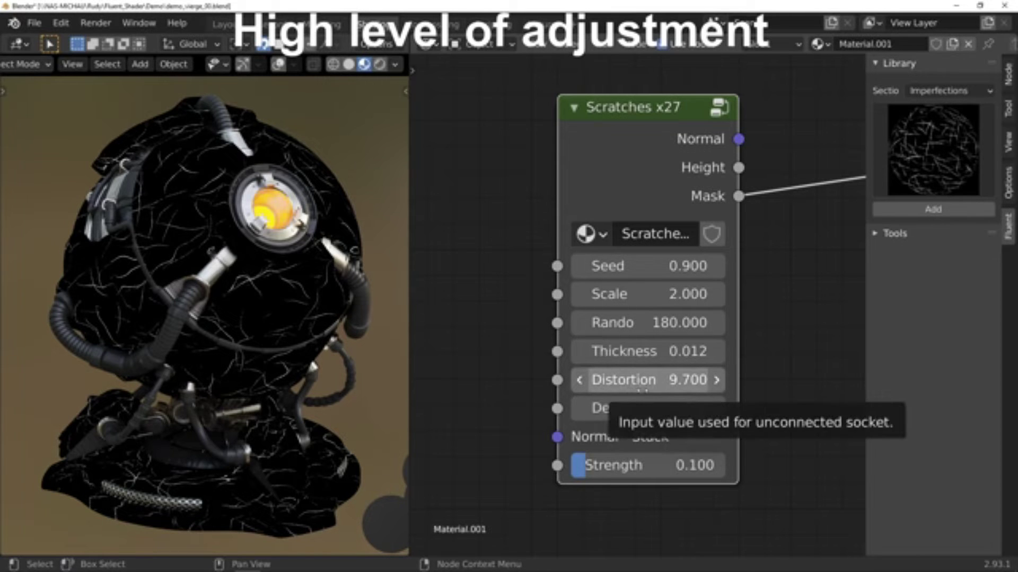
left_click(657, 380)
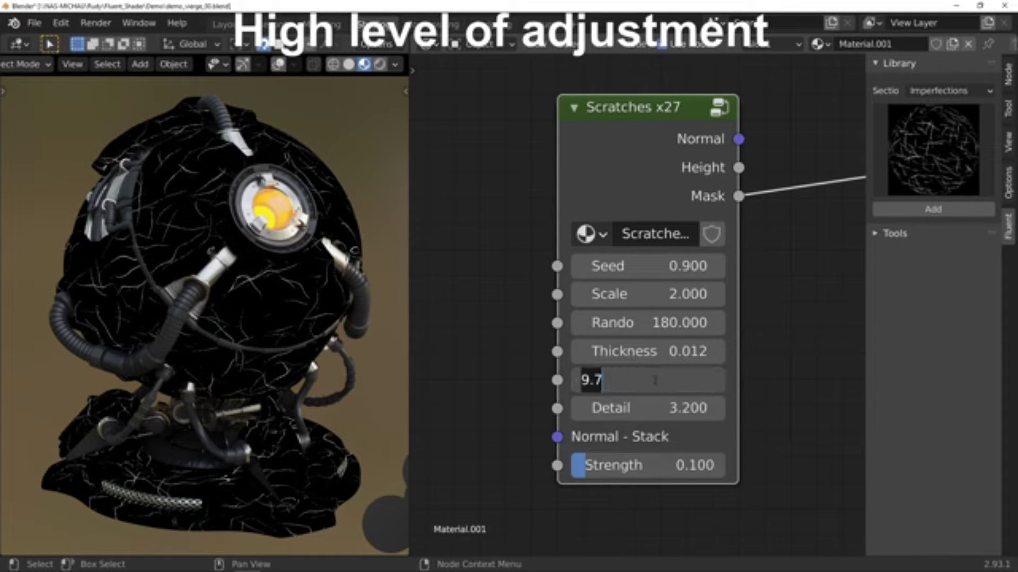
type("0")
key("Return")
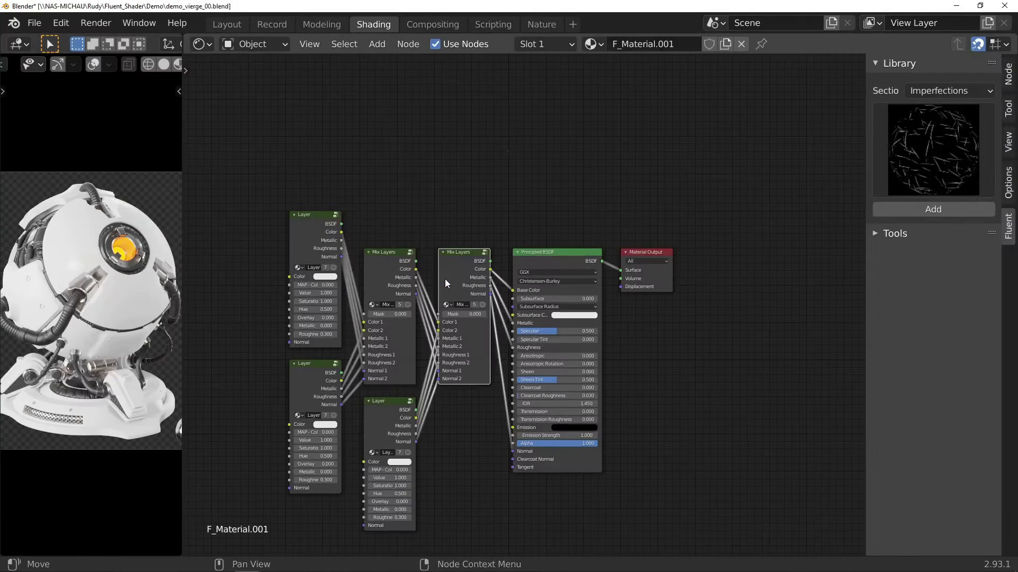
- Add an Edges mask to the layer mix, set its value to 5, and tint the second layer brown
key("f")
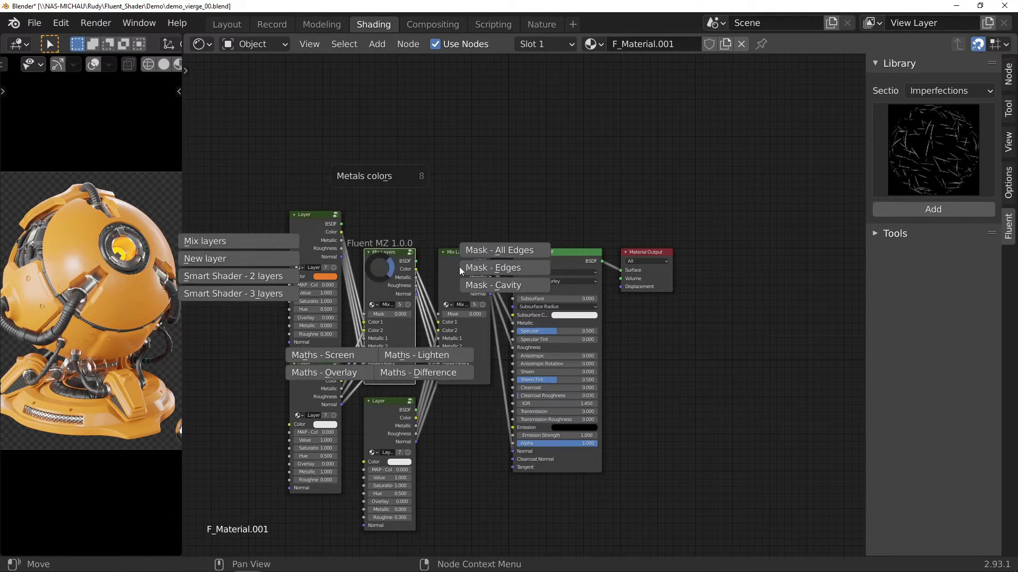
left_click(459, 266)
left_click(316, 184)
type("5")
key("Return")
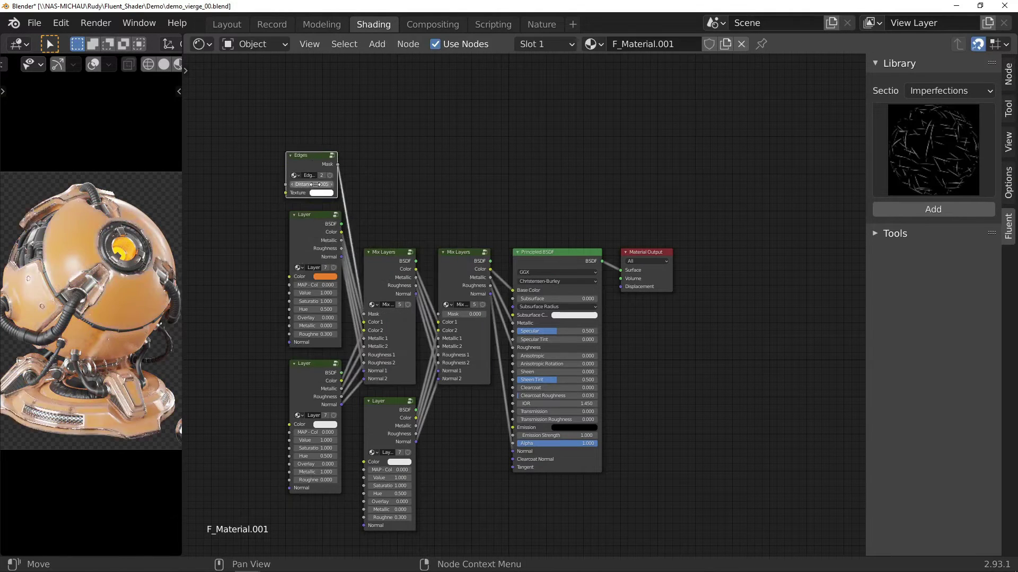
left_click(400, 461)
left_click_drag(453, 364, 453, 383)
- Add a Cavity mask above the layer mix with strength 31.7
key("f")
left_click(339, 279)
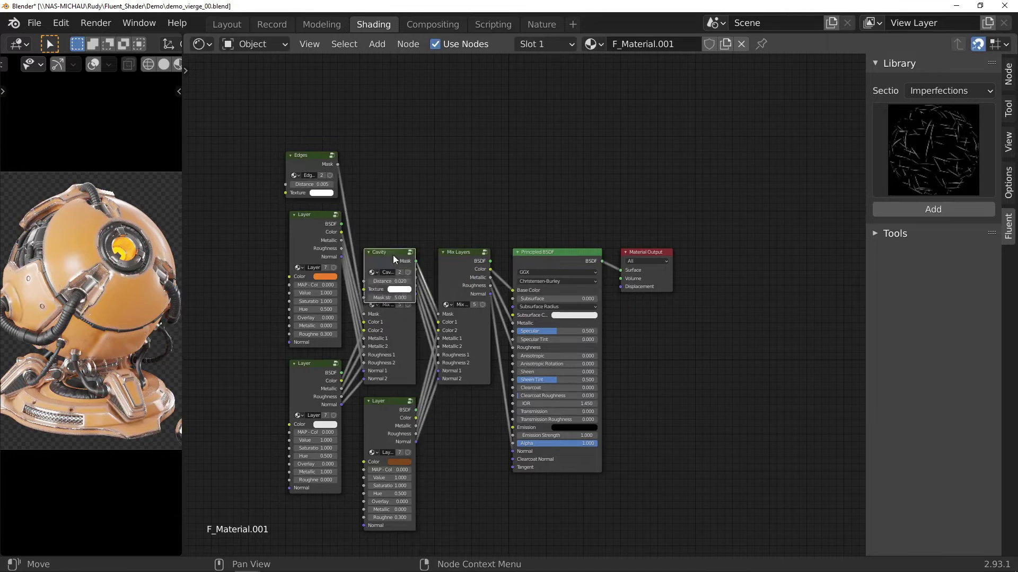
left_click(397, 180)
left_click_drag(392, 223, 418, 223)
left_click(400, 462)
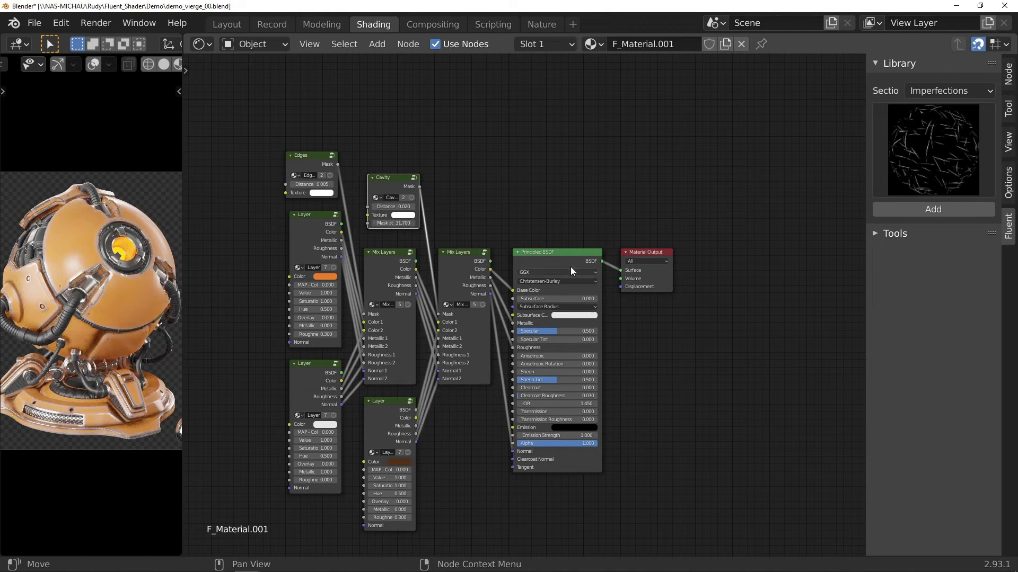
- Add a new Mix Layers with a blue third paint layer, and switch the library to Grunges
key("shift+f")
left_click(543, 235)
left_click(479, 432)
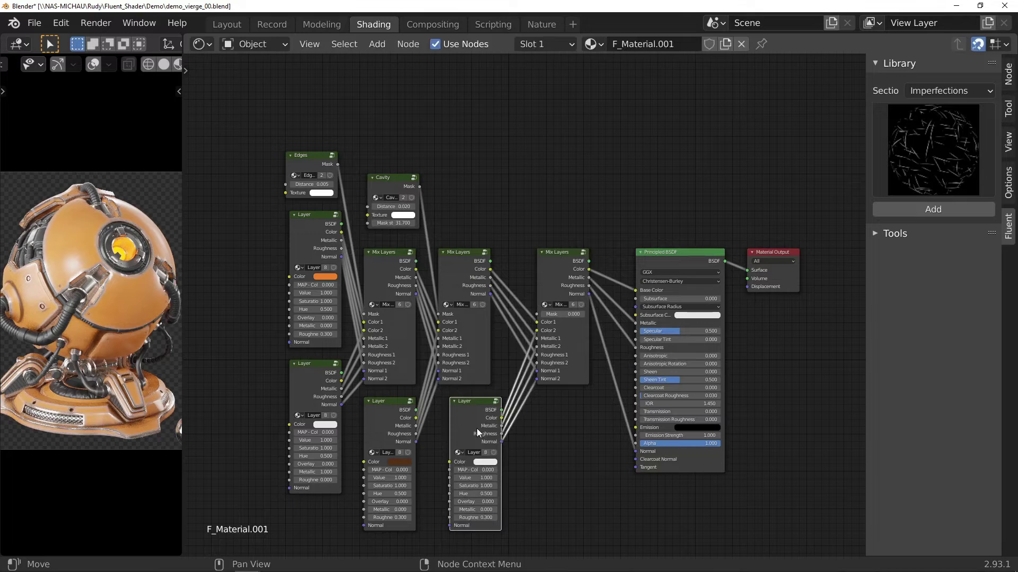
left_click(485, 461)
left_click(498, 382)
- Add a Grunge gradient node as the third Mix Layers' mask and set its Wave to 0
scroll(949, 91, "up", 1, "ctrl")
left_click(933, 150)
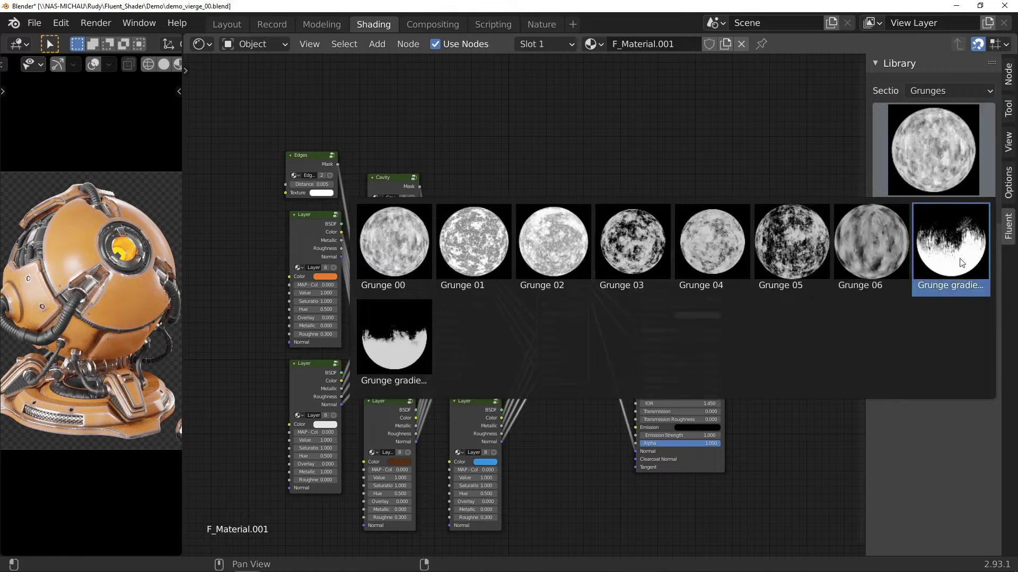
left_click(962, 263)
left_click(933, 210)
left_click(466, 95)
left_click_drag(486, 97, 537, 314)
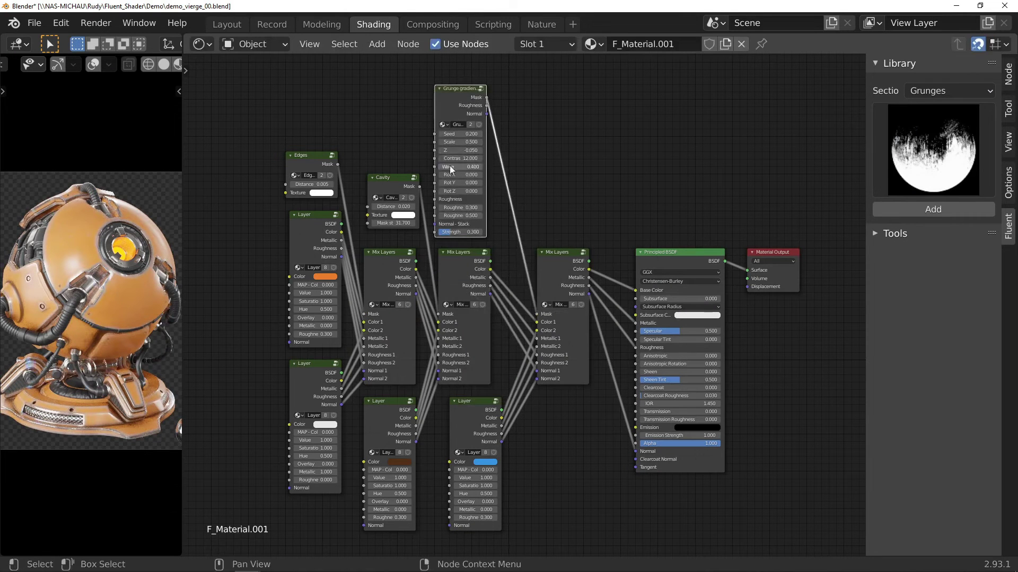
key("BackSpace")
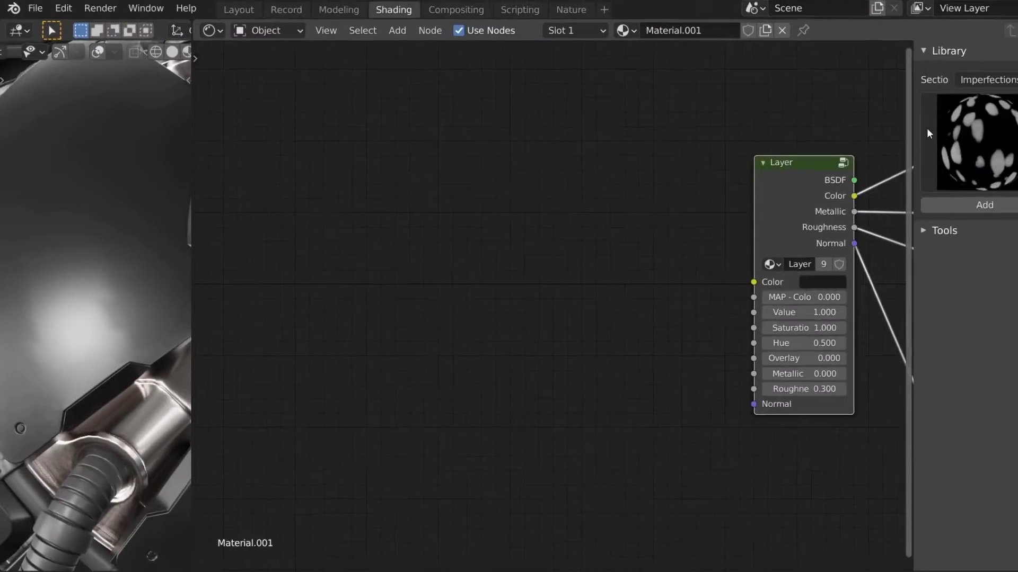
- Add Smudges 02 and Finger Print 2 on the layer's roughness, with a fingerprint range of 0 to 2 and scale 25.500
left_click(927, 128)
left_click(949, 337)
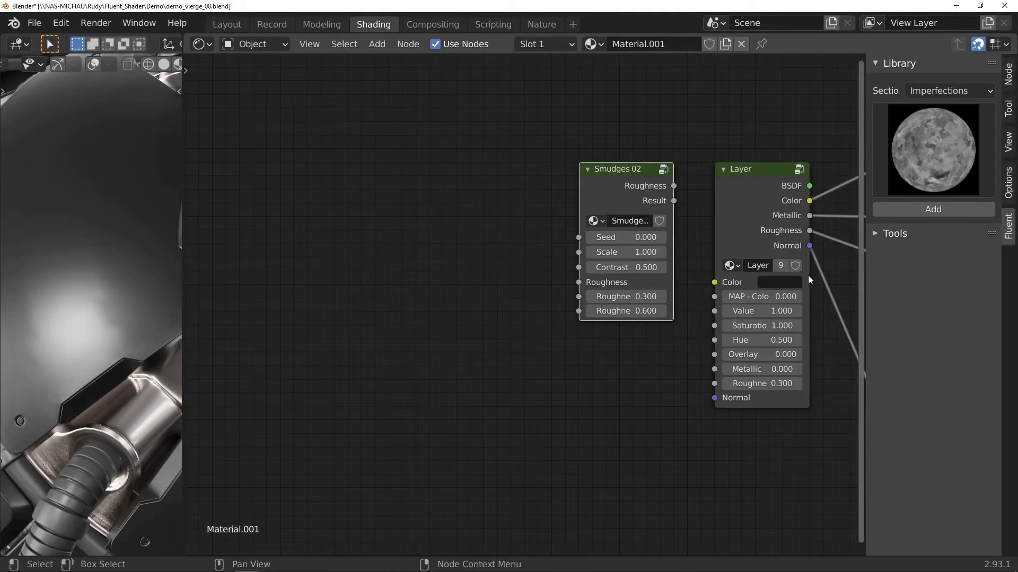
left_click_drag(673, 186, 708, 387)
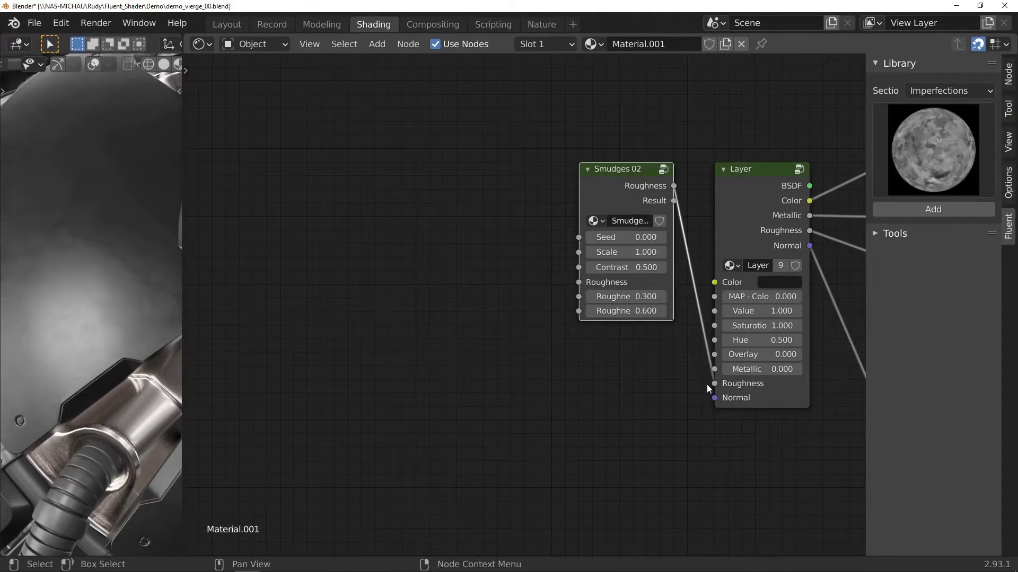
left_click(927, 144)
left_click(625, 240)
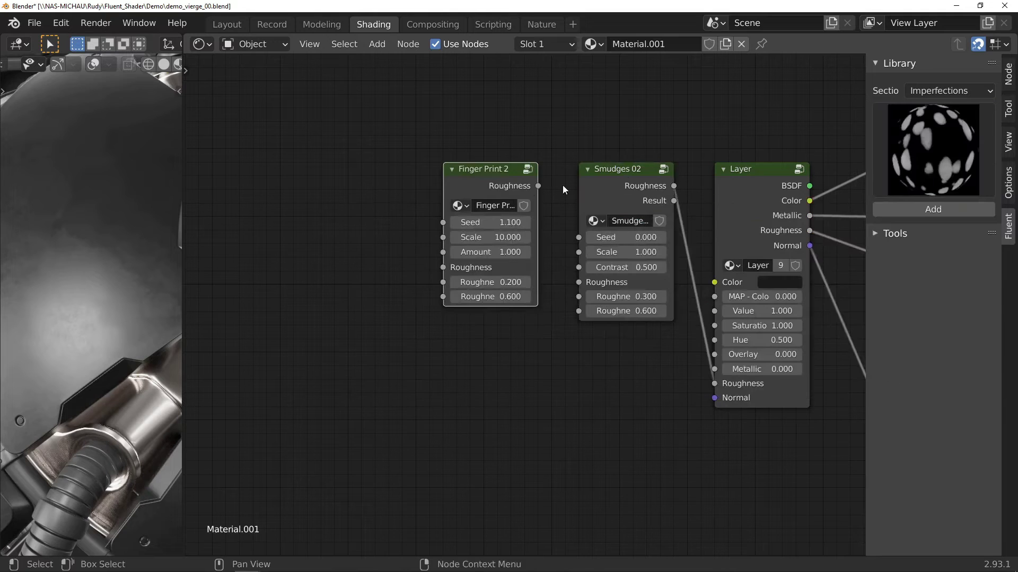
left_click_drag(561, 244, 579, 282)
mouse_move(490, 282)
left_mouse_down()
mouse_move(466, 282)
mouse_move(524, 296)
left_mouse_up()
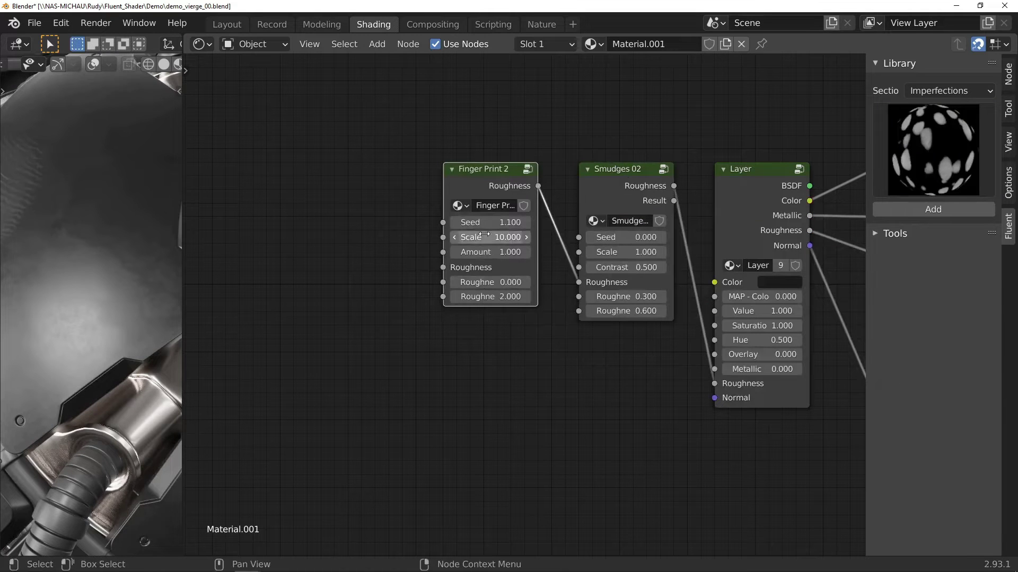
left_click_drag(490, 237, 514, 237)
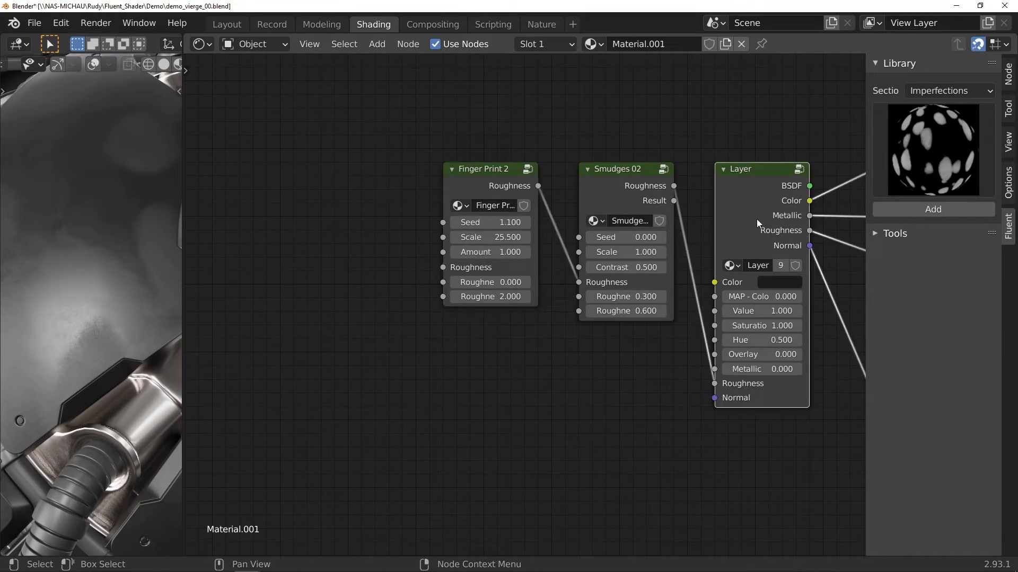
- Wire Scratches x3 and Dented into the layer's normal, with dent scale 98.800
left_click(932, 149)
left_click(711, 336)
left_click_drag(621, 207, 621, 398)
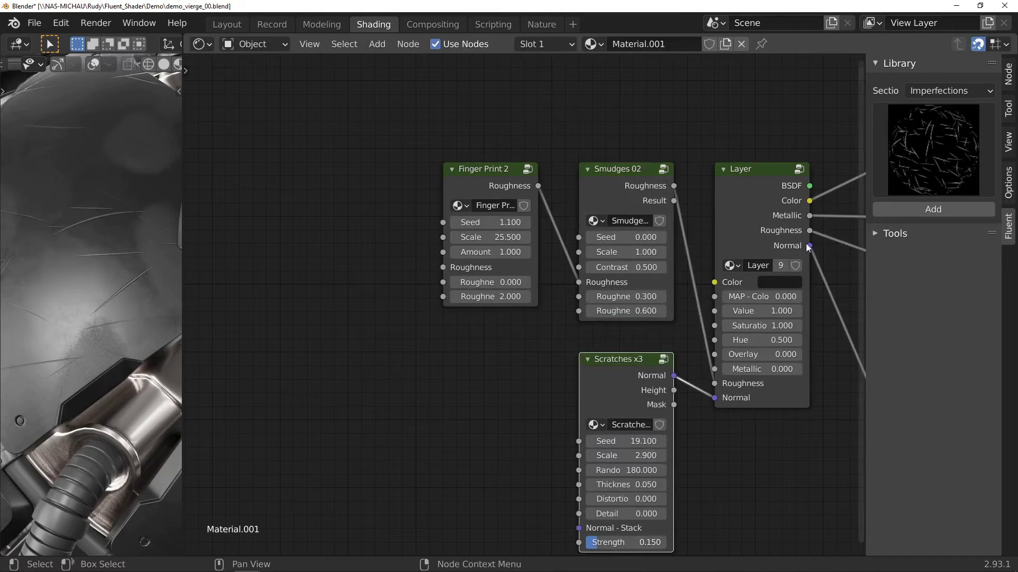
left_click(933, 149)
left_click(405, 248)
left_click_drag(538, 375, 578, 527)
left_click_drag(490, 470, 517, 470)
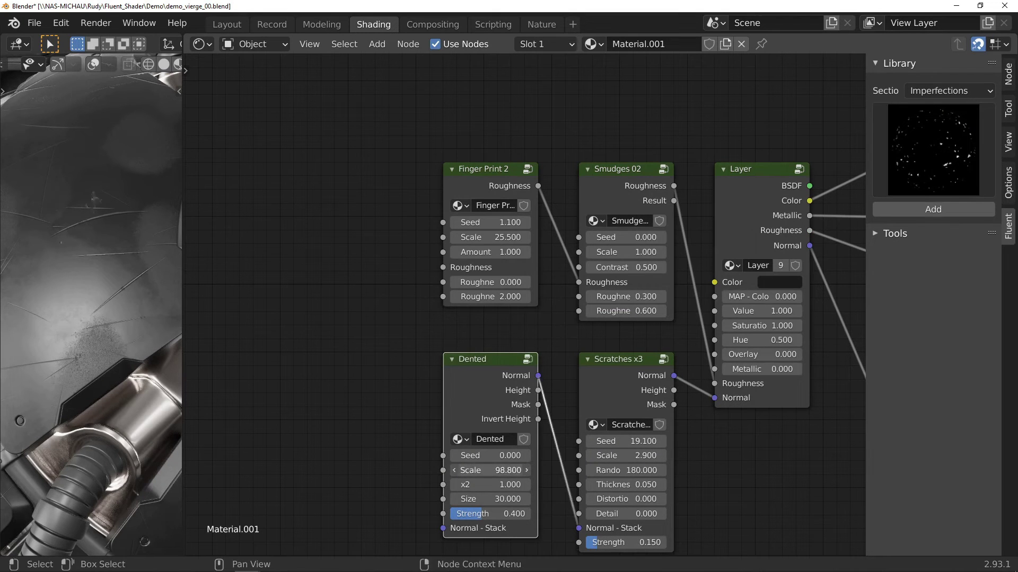
left_click_drag(490, 514, 485, 514)
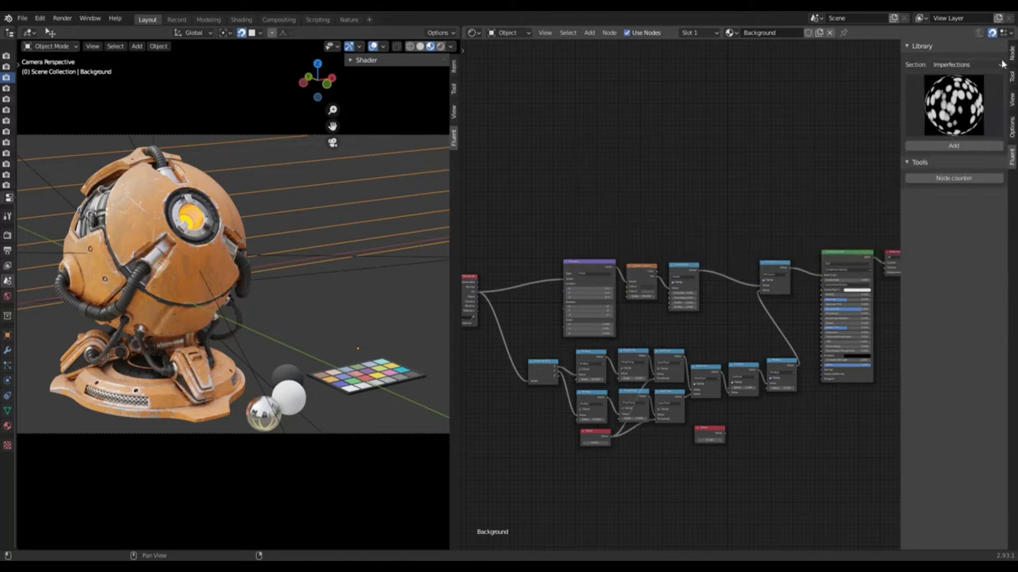
- Choose Grunges from the Fluent Library's section list
left_click(970, 65)
left_click(978, 93)
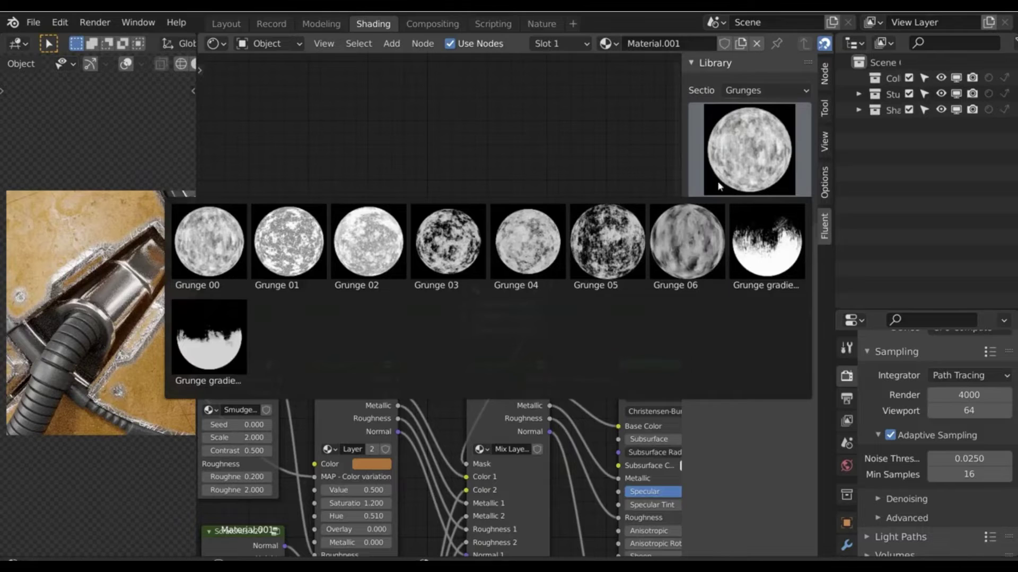
- Add and place a Grunge 03 node, then preview its result on the model
left_click(454, 243)
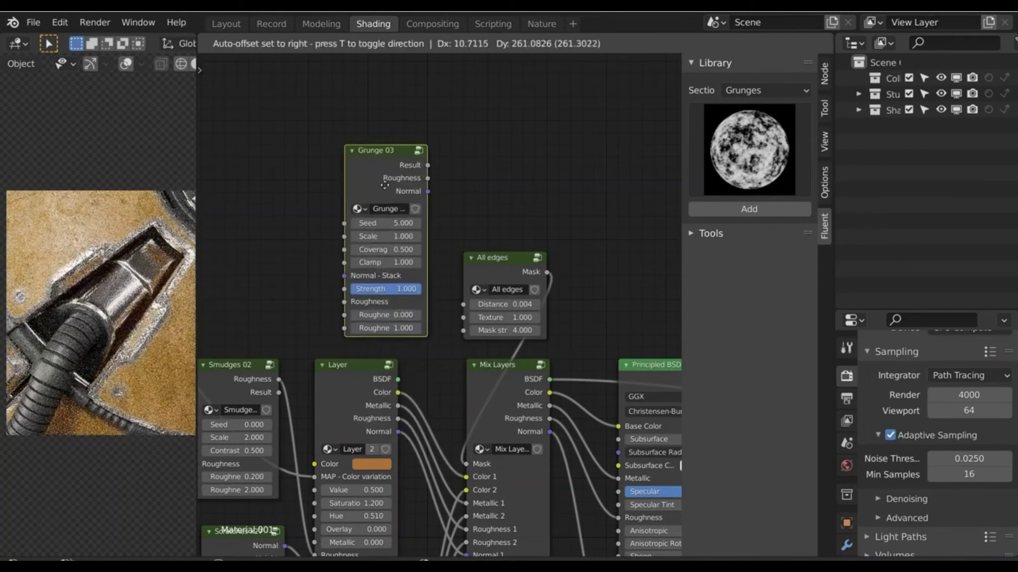
left_click(434, 139)
left_click(300, 185, "ctrl+shift")
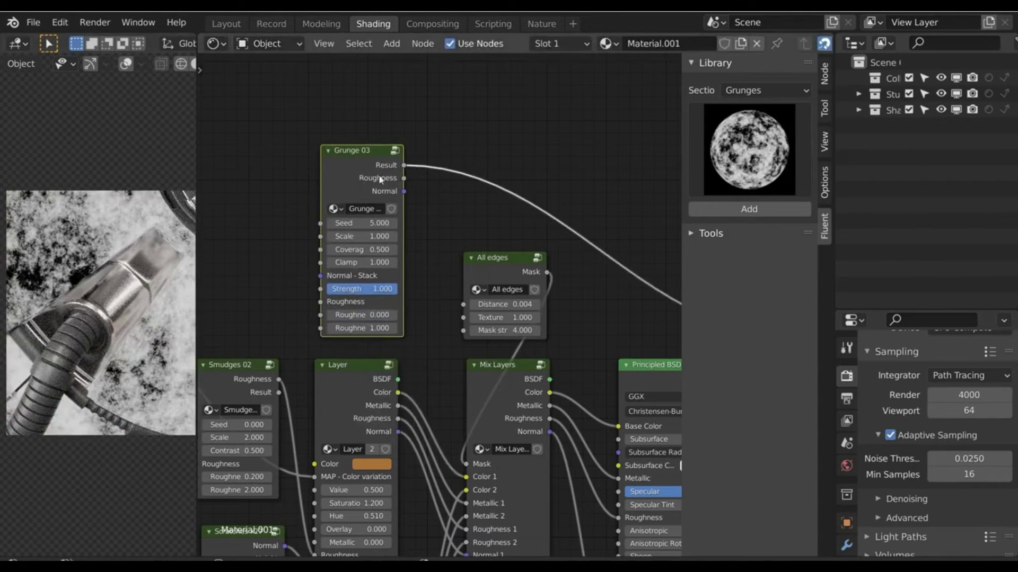
- Limit the render region to a box around the hose, then link Grunge 03 Result to All edges Texture
key("ctrl+alt+b")
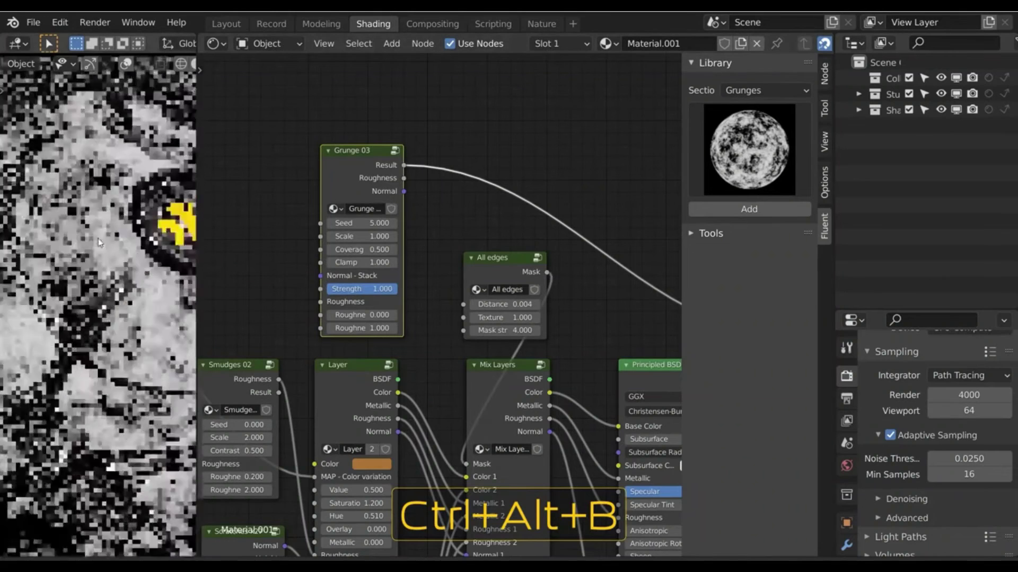
key("ctrl+b")
left_click_drag(1, 415, 379, 214)
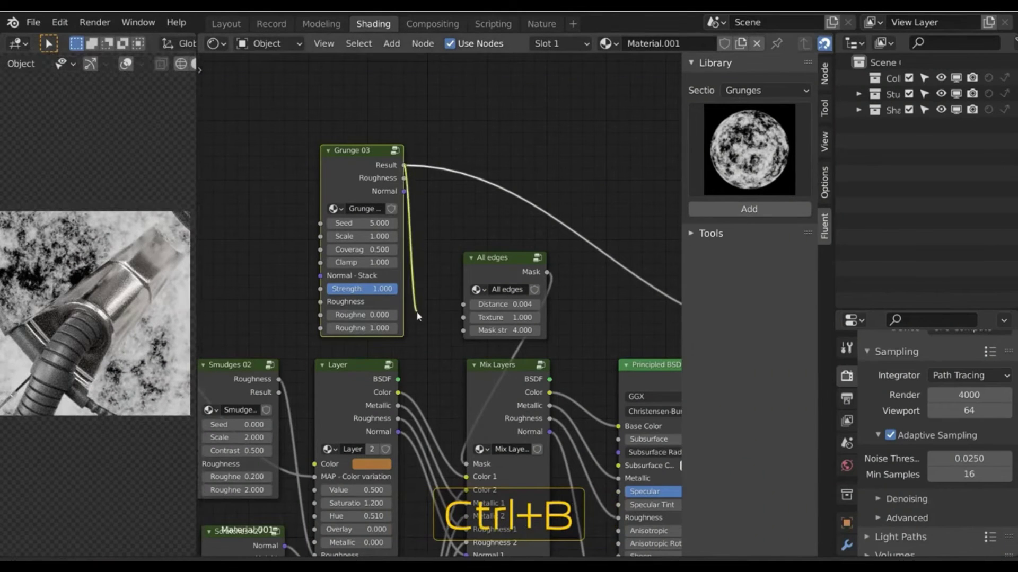
left_click(512, 269, "ctrl+shift")
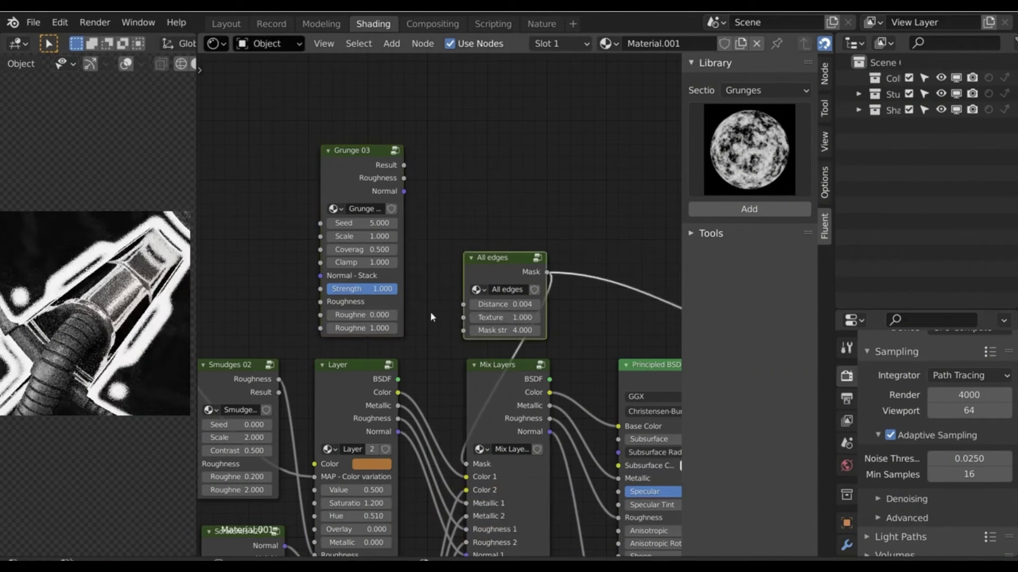
left_click_drag(404, 165, 464, 317)
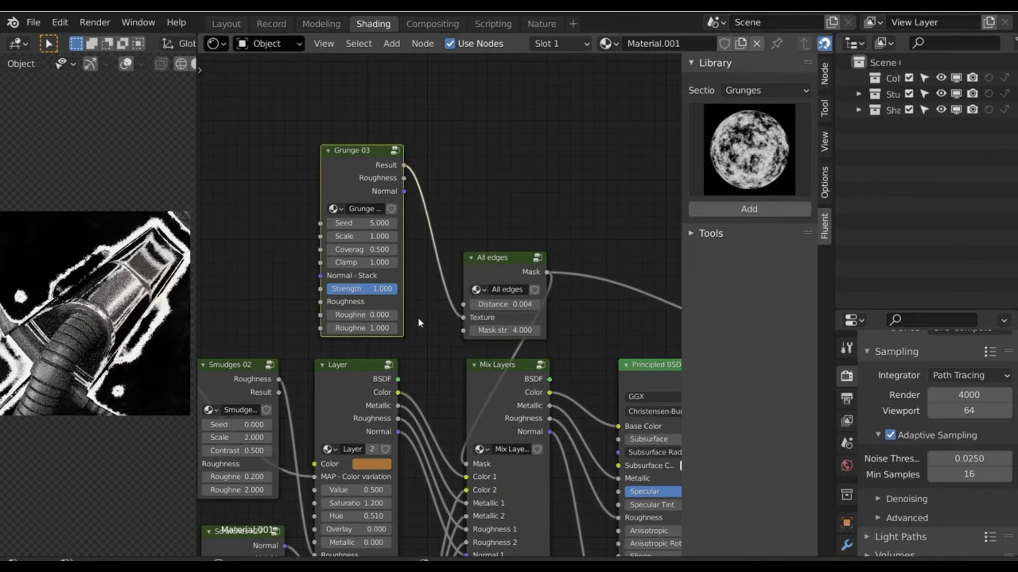
- Preview the full Mix Layers material, then browse the Patterns and Liquid library previews
left_click(493, 383, "ctrl+shift")
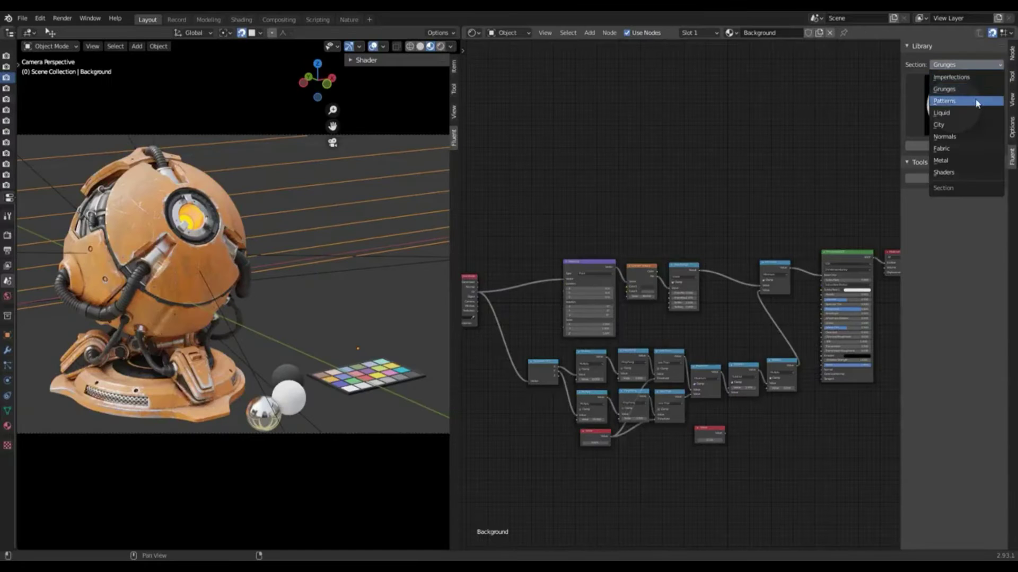
left_click(954, 103)
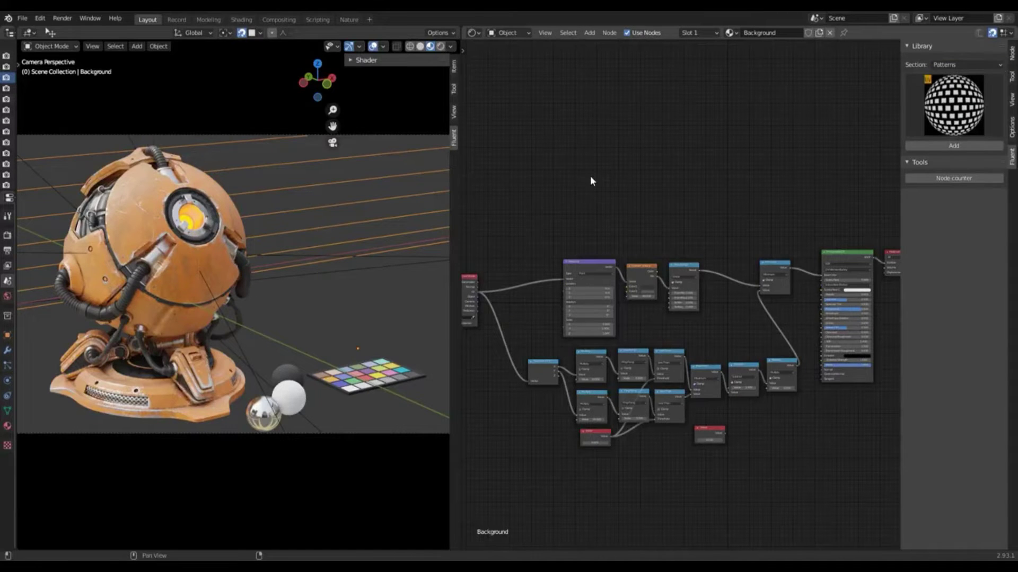
left_click(953, 106)
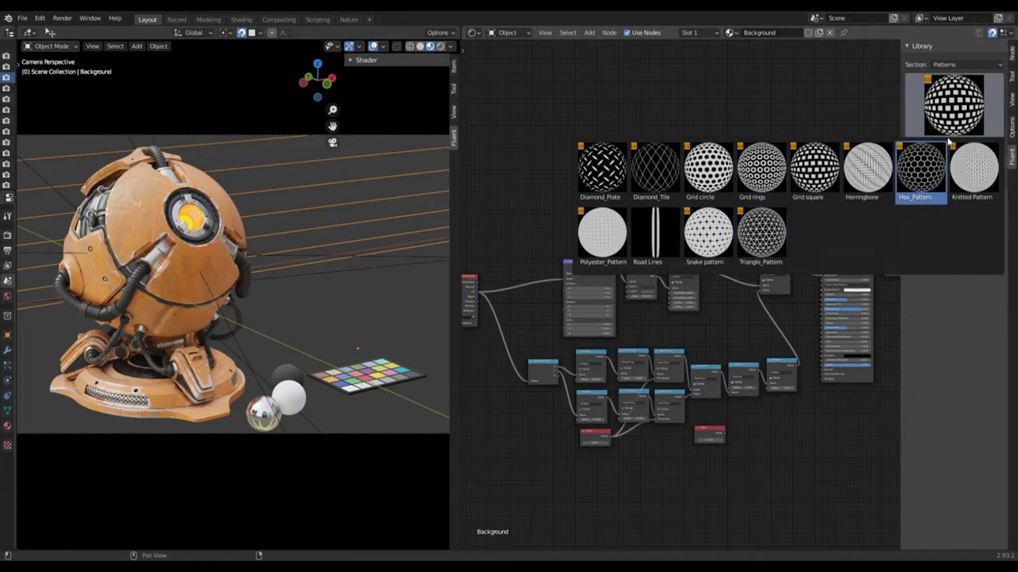
left_click(1001, 64)
left_click(974, 117)
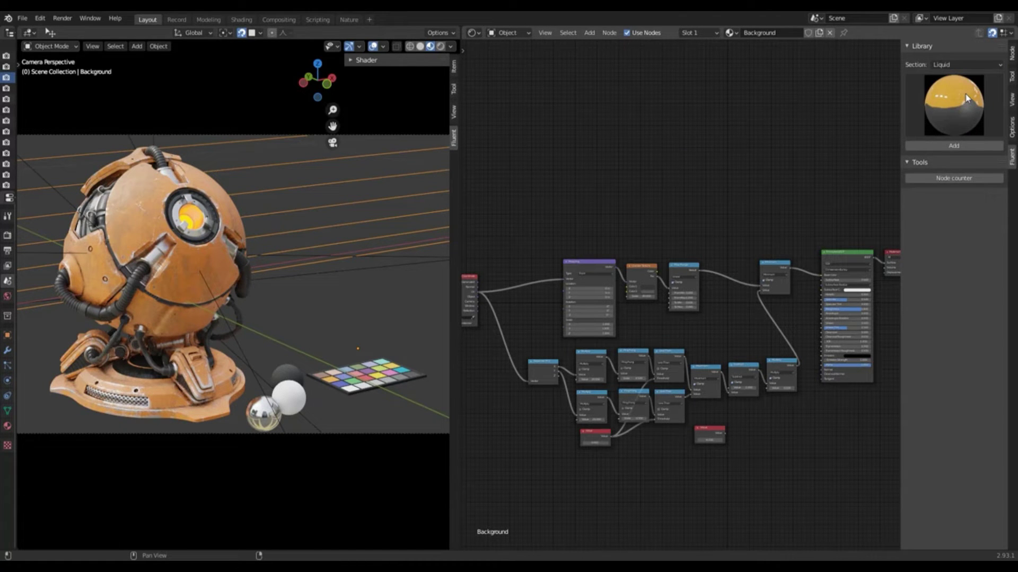
left_click(966, 98)
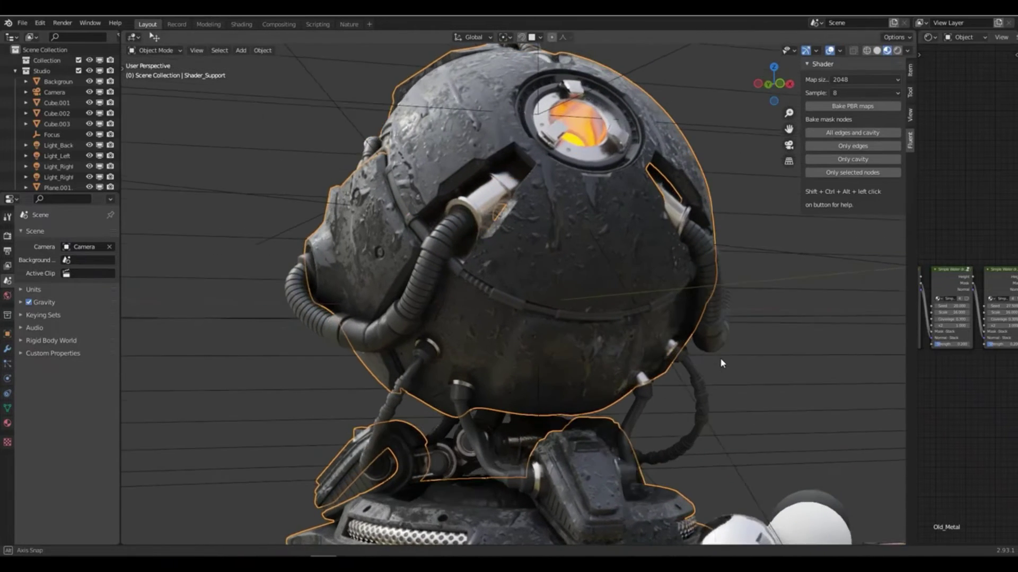
middle_click_drag(720, 360, 628, 374)
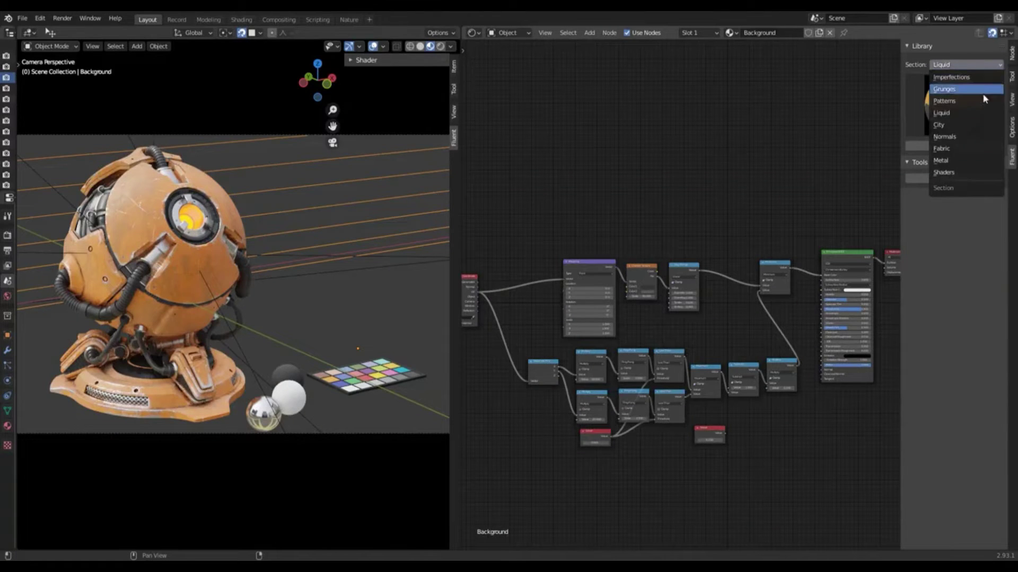
- Browse the City, Fabric and Normals library sections, picking the Stucco preview
left_click(962, 125)
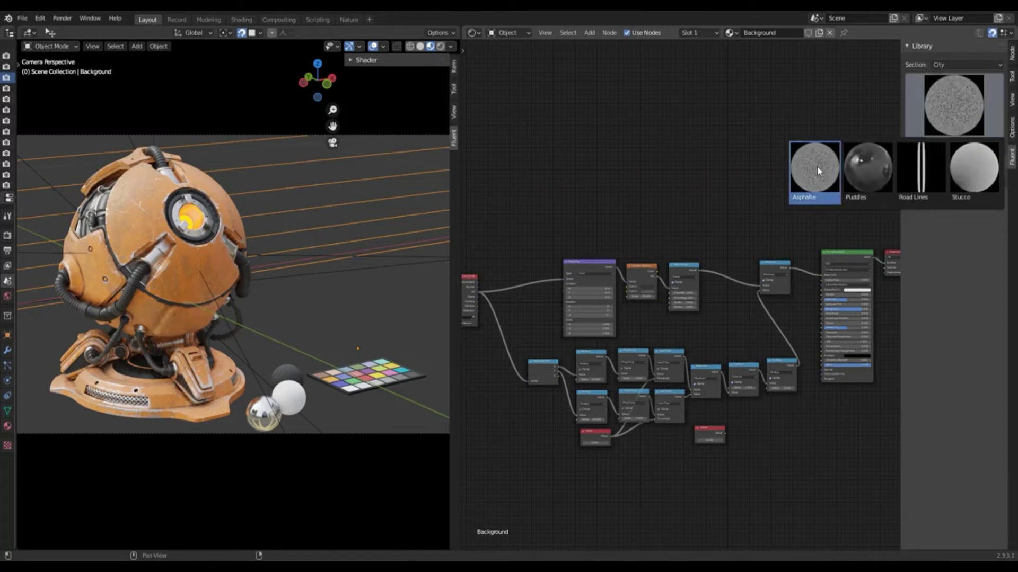
left_click(961, 178)
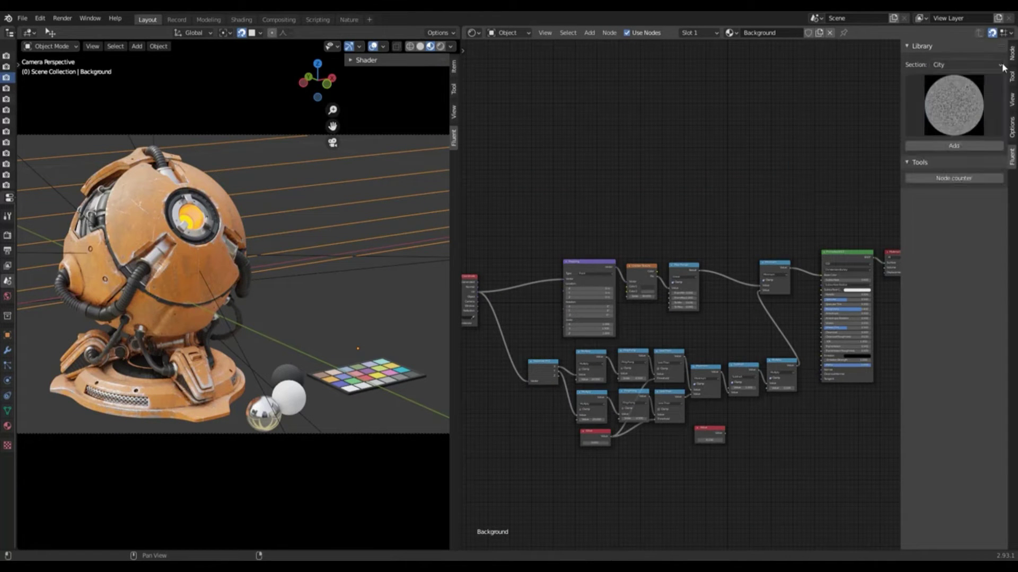
left_click(999, 65)
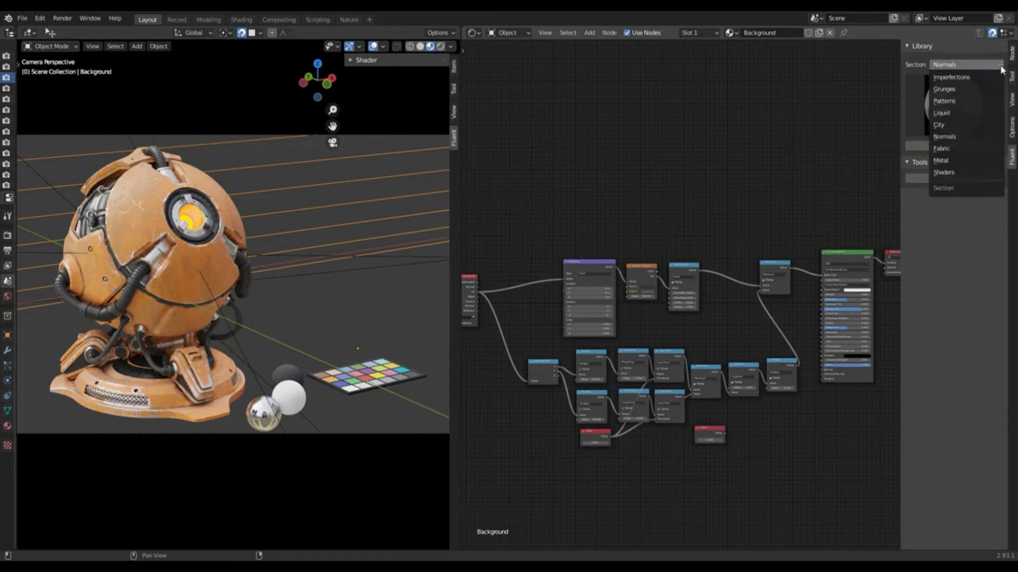
left_click(952, 149)
left_click(955, 111)
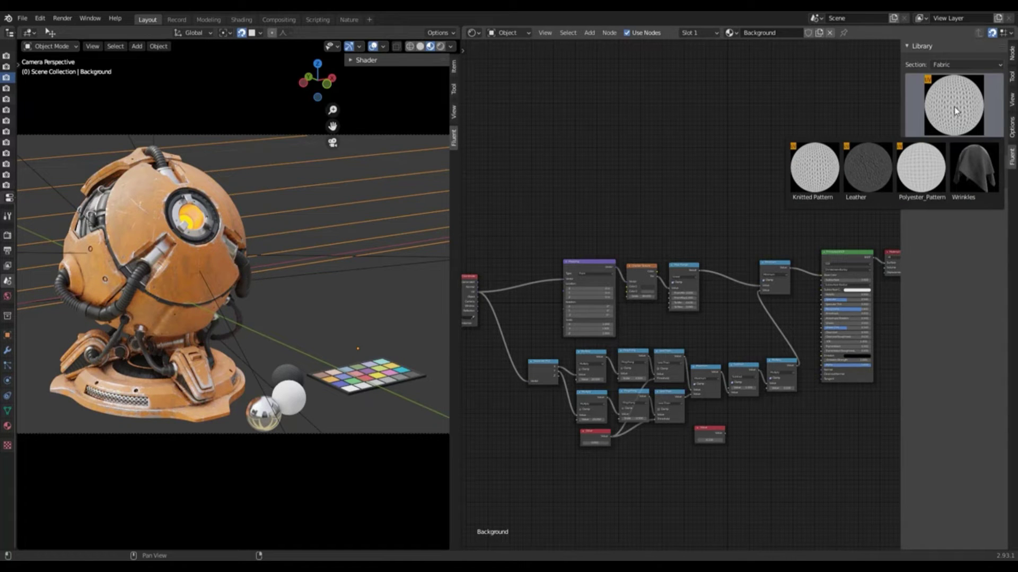
key("ctrl+z")
left_click(954, 96)
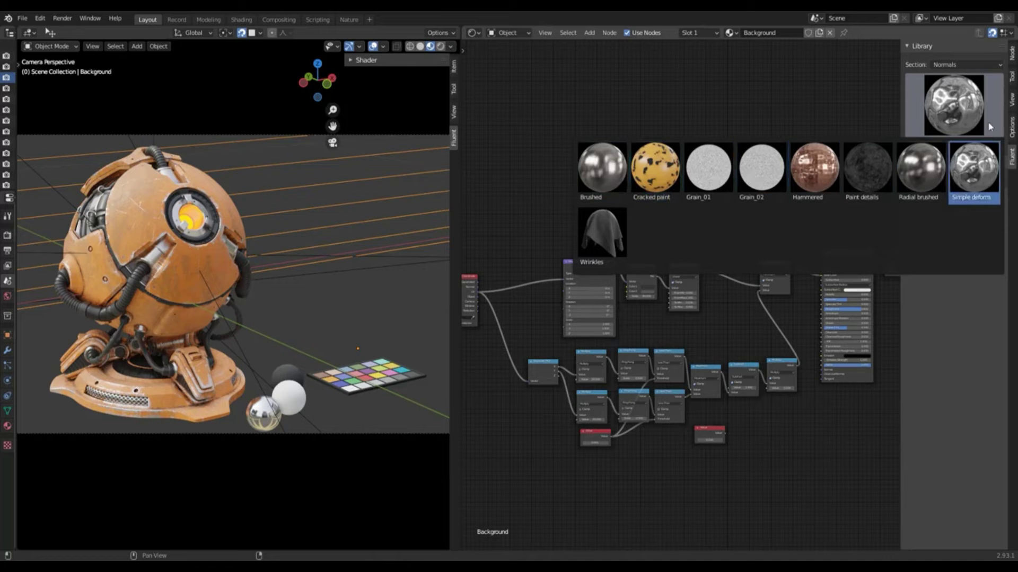
- Switch the library to Metal, then to Shaders, and show the shader previews
scroll(986, 65, "up", 1, "ctrl")
left_click(939, 114)
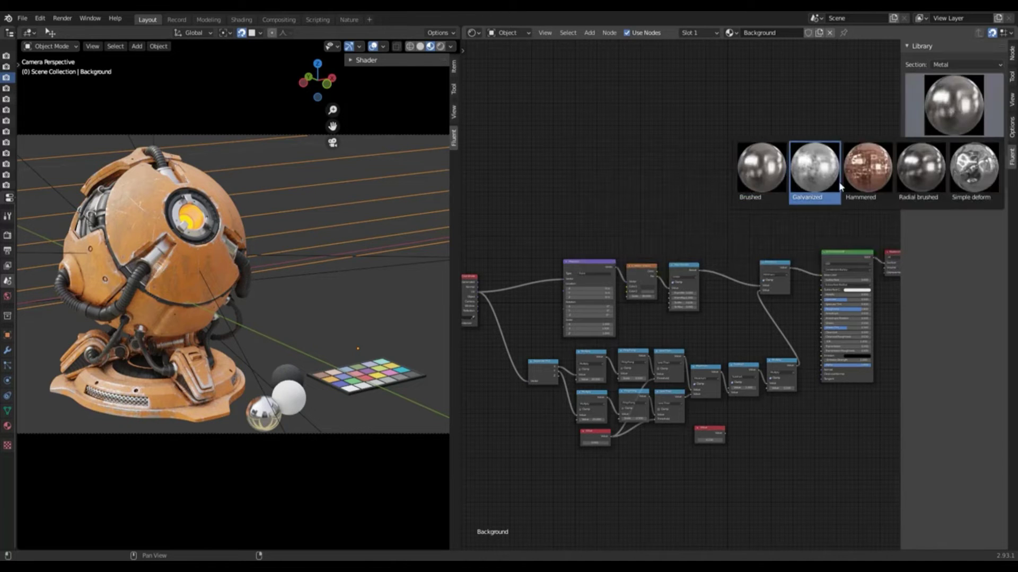
left_click(1001, 65)
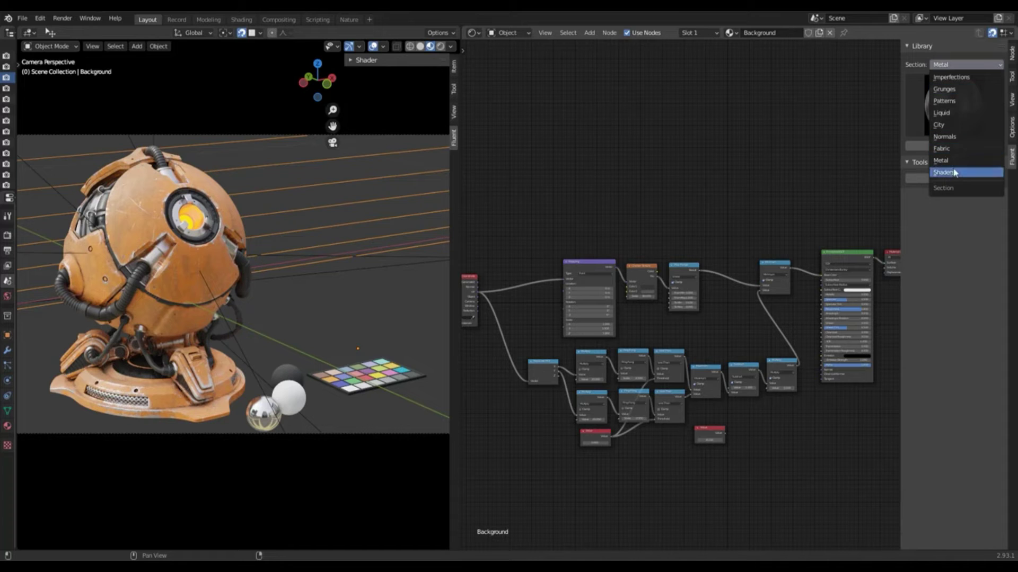
left_click(984, 170)
left_click(935, 130)
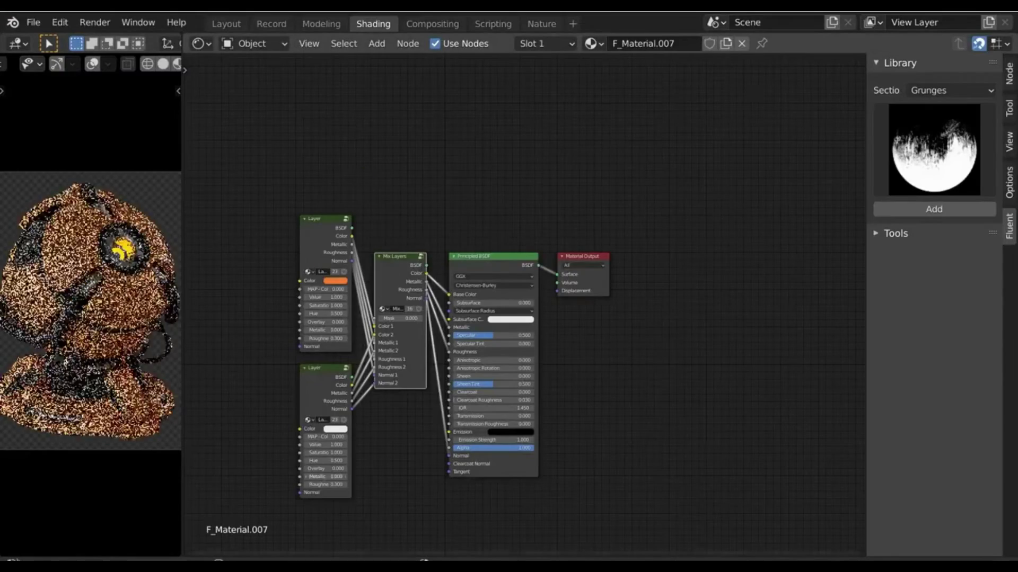
- Add an All edges mask between the layers, darken the new layer, and make the lower layer blue
key("shift+f")
left_click(550, 262)
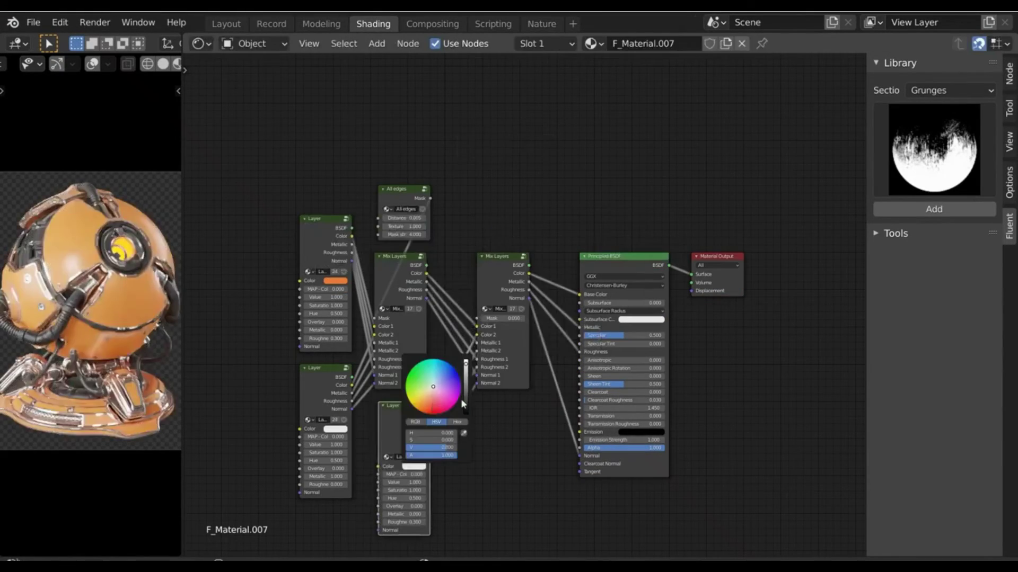
left_click_drag(465, 404, 465, 411)
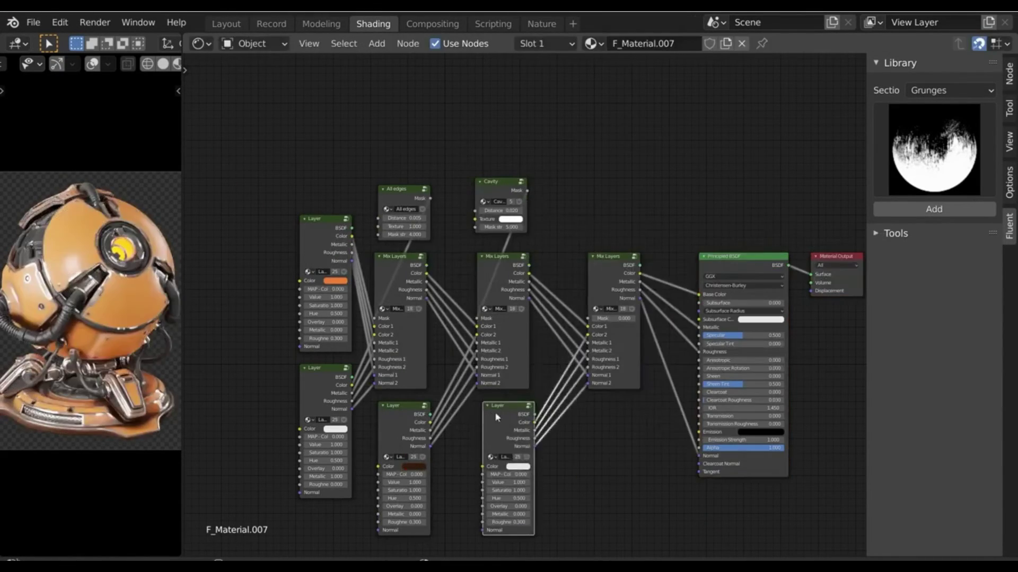
left_click(518, 466)
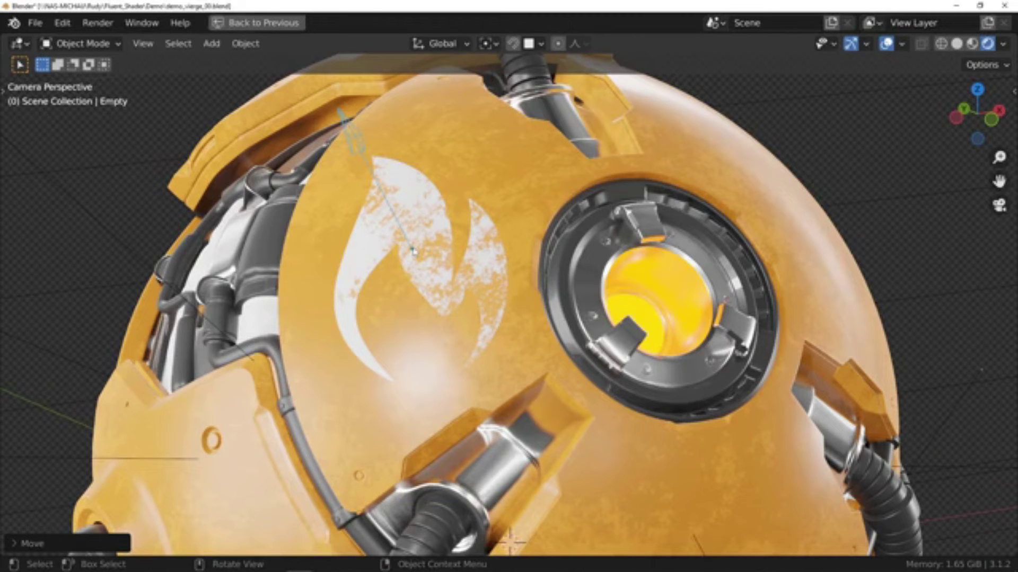
- Move the flame decal, then move the white wear decal and stretch it along local X
key("g")
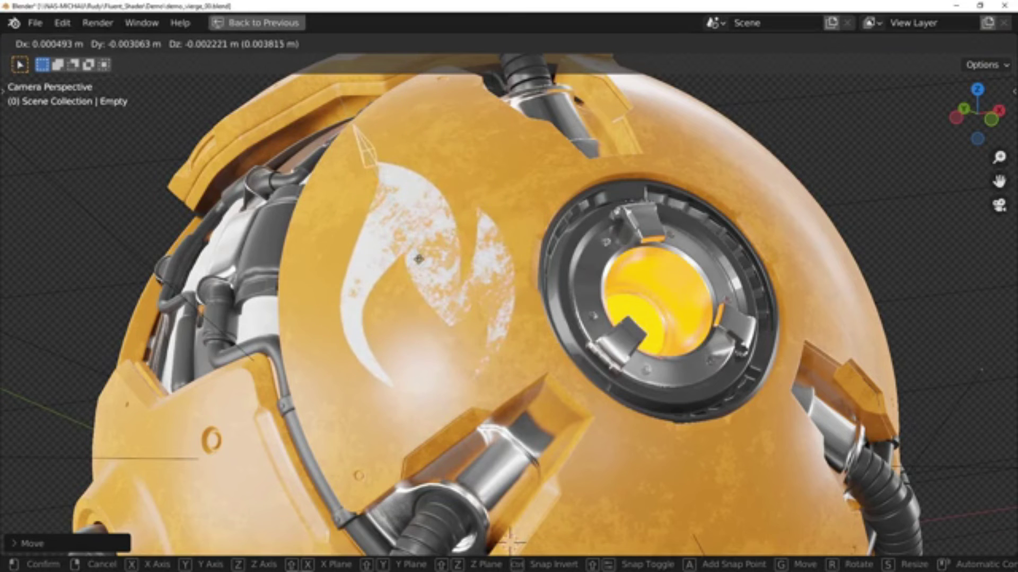
left_click(427, 266)
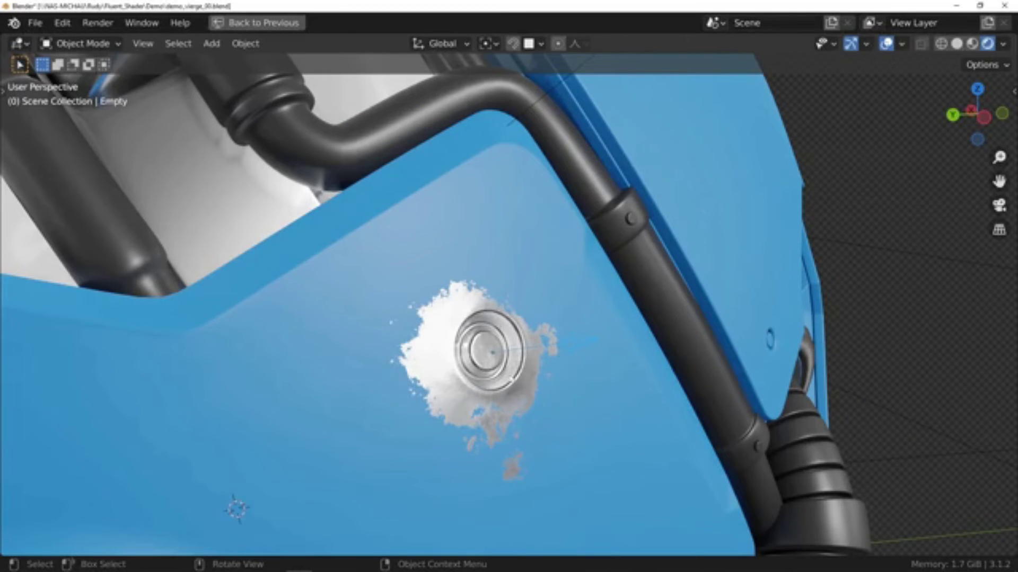
key("g")
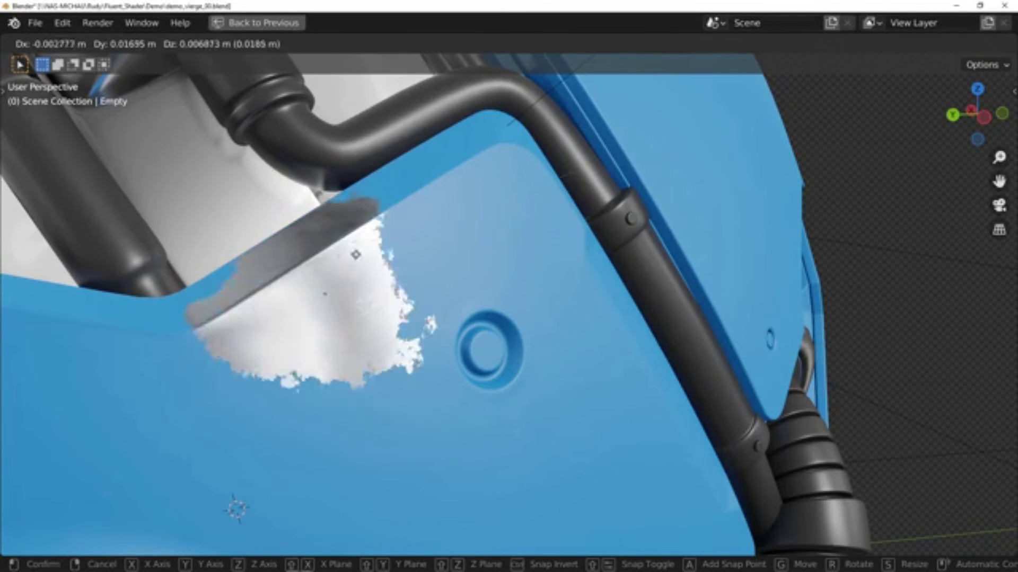
key("s")
key("x")
key("x")
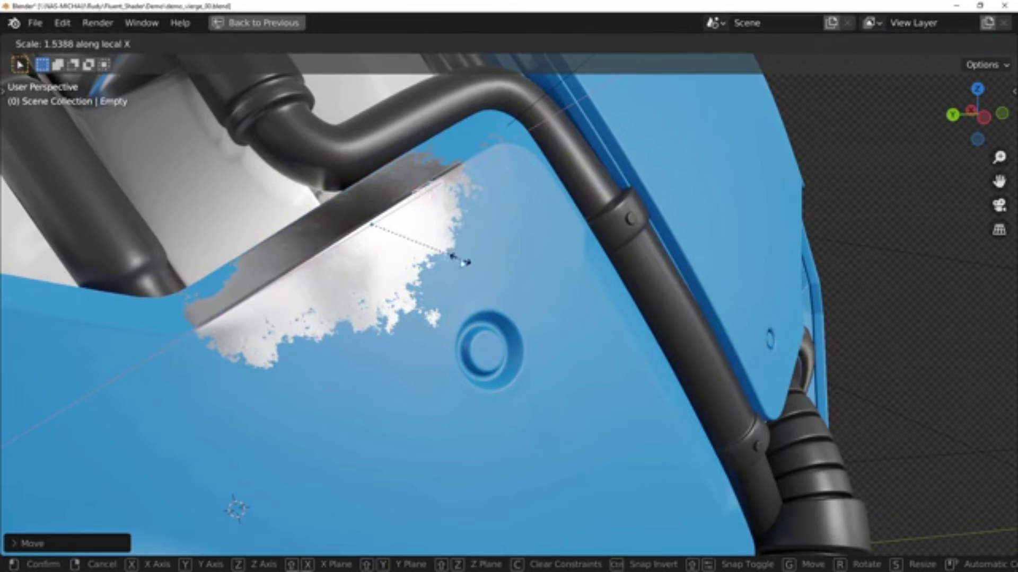
left_click(380, 232)
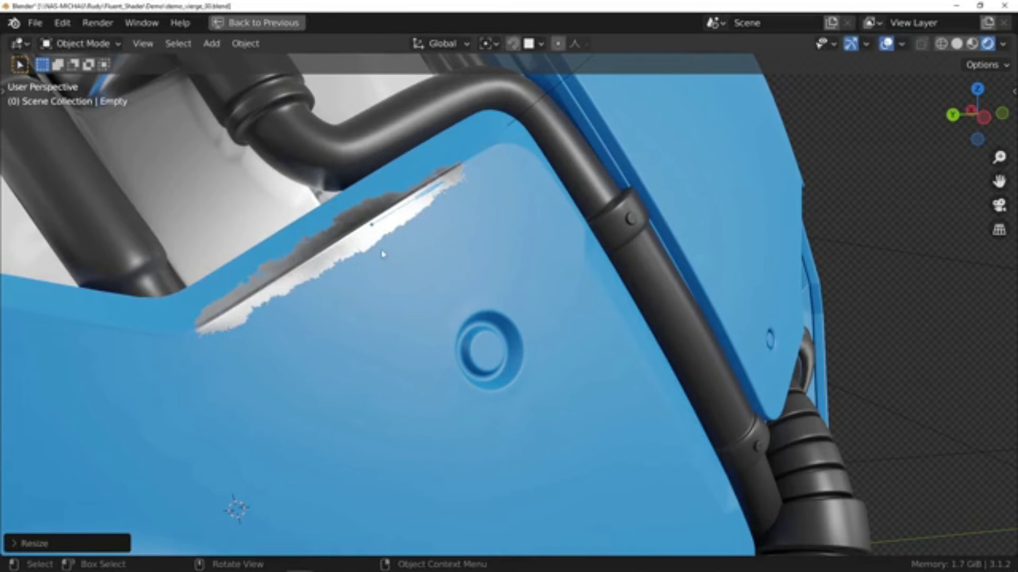
- Slide the decal along its local X axis to its final spot on the edge
key("g")
key("x")
key("x")
left_click(405, 248)
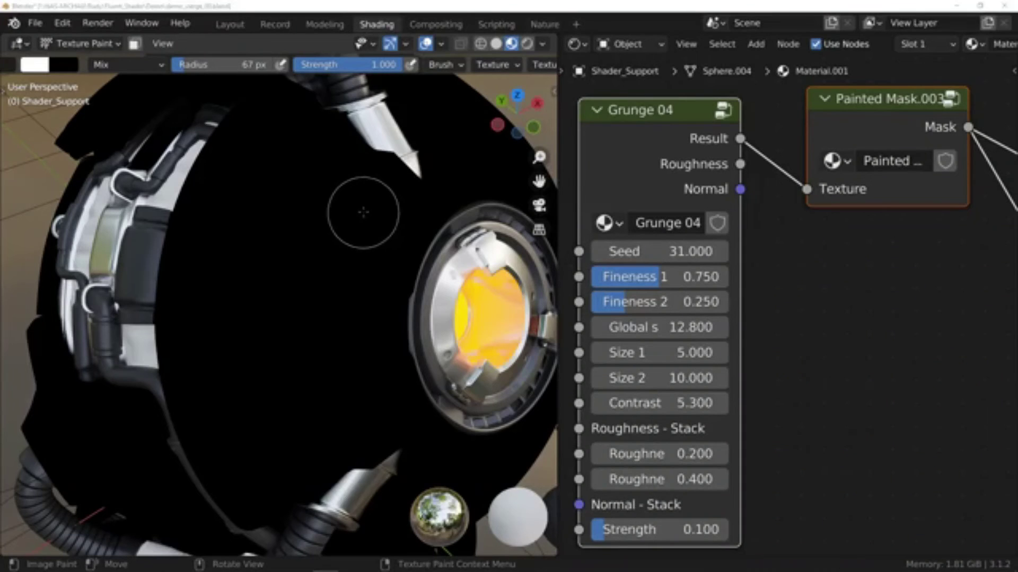
- Paint white curved strokes on the black mask forming a large S, then close it into an 8
mouse_move(326, 207)
left_mouse_down()
mouse_move(275, 226)
mouse_move(267, 244)
mouse_move(276, 279)
left_mouse_up()
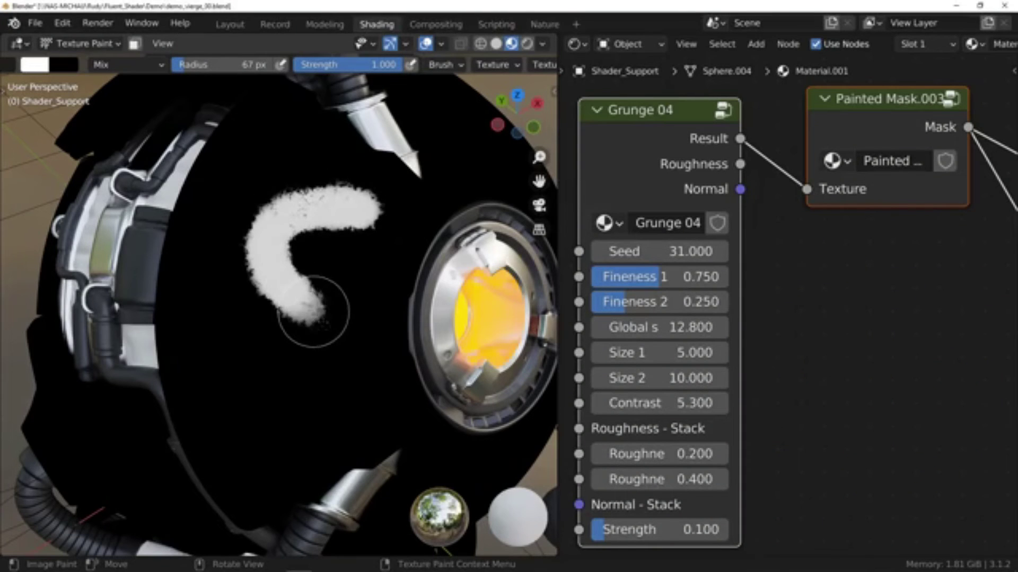
mouse_move(313, 312)
left_mouse_down()
mouse_move(334, 342)
mouse_move(327, 380)
mouse_move(309, 395)
mouse_move(247, 393)
mouse_move(237, 365)
left_mouse_up()
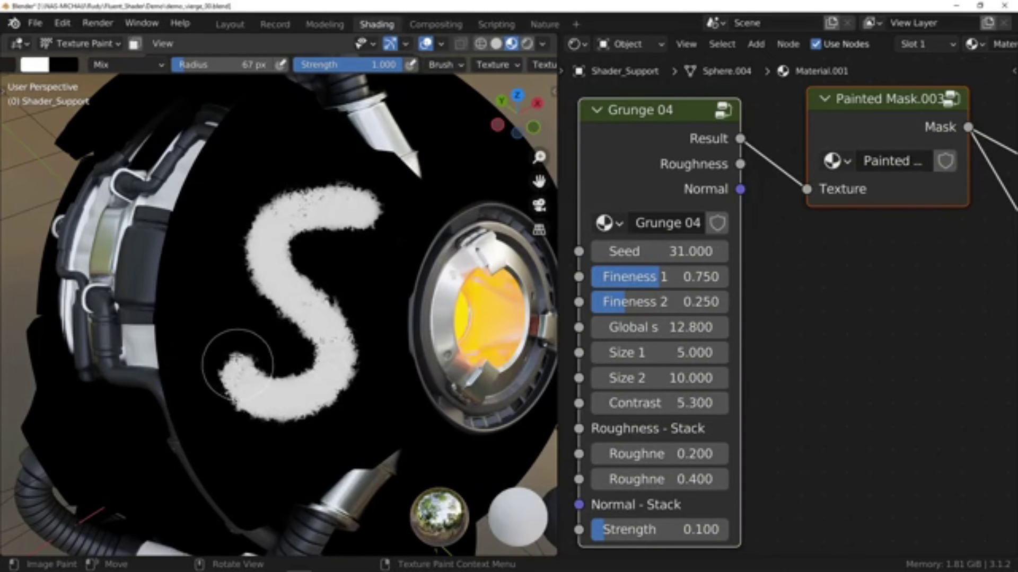
mouse_move(357, 282)
left_mouse_down()
mouse_move(374, 253)
mouse_move(370, 225)
left_mouse_up()
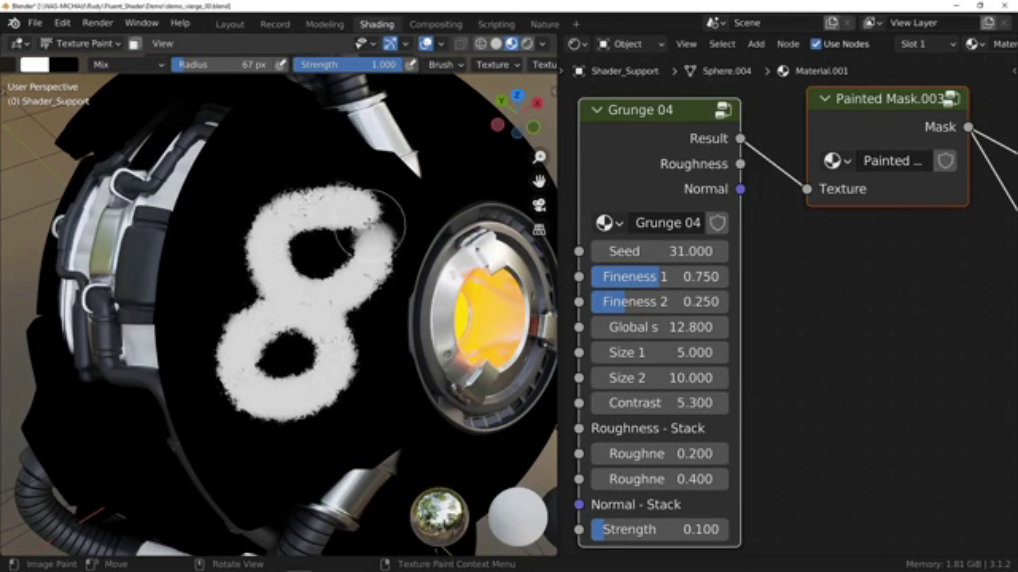